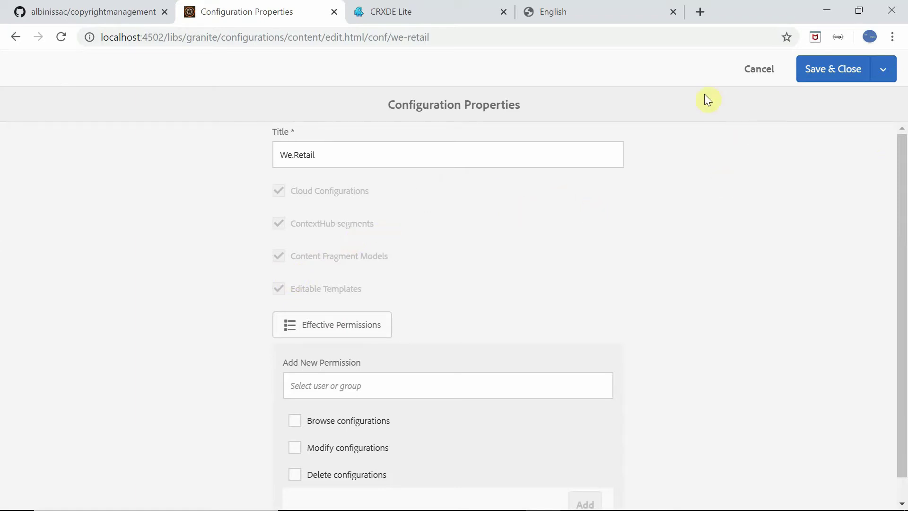
# Leave the We.Retail configuration properties without saving and open the contentfragments folder in the asset files.
pyautogui.click(758, 76)
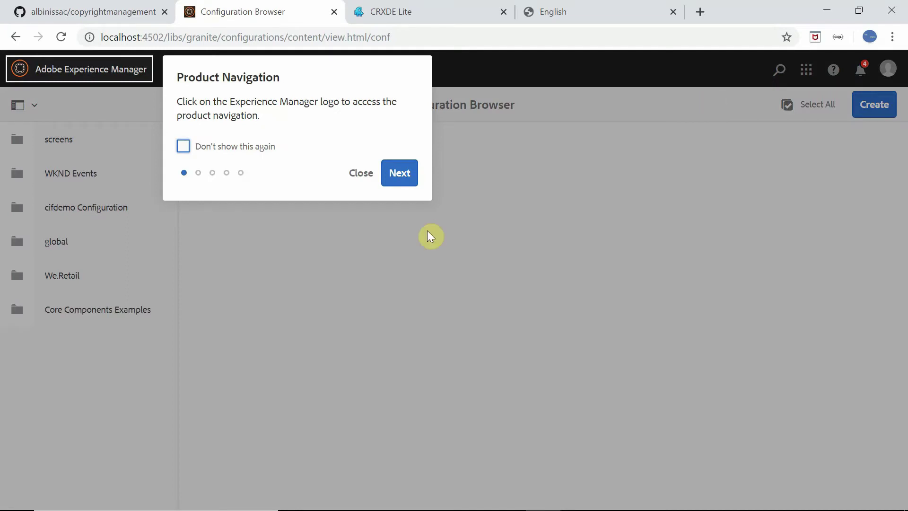
pyautogui.click(359, 175)
pyautogui.click(120, 76)
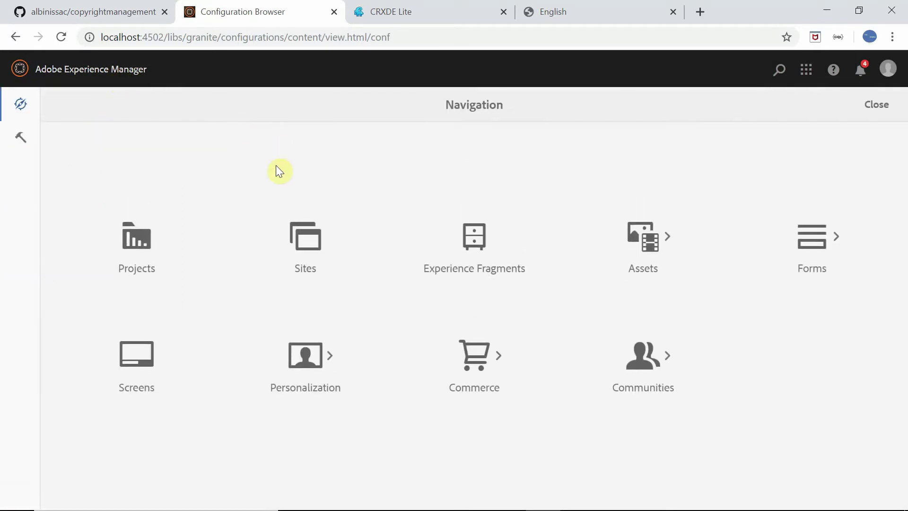
pyautogui.click(631, 256)
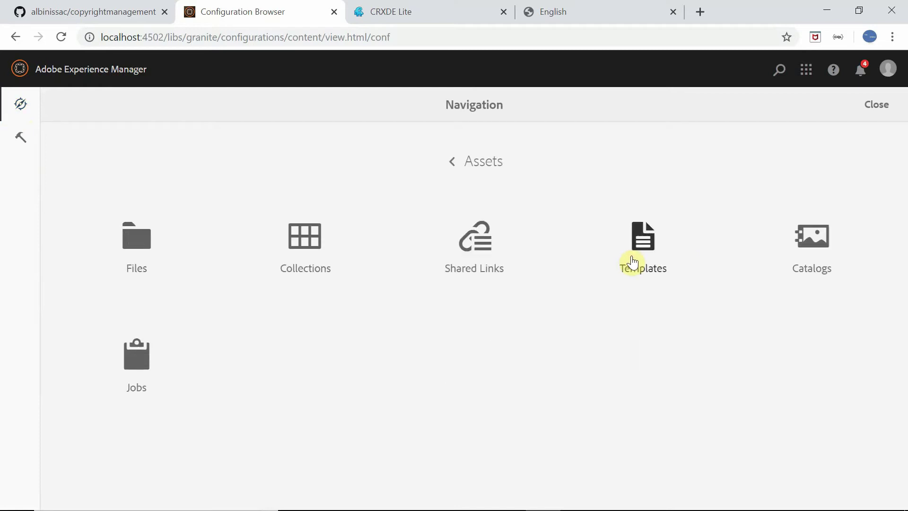
pyautogui.click(142, 253)
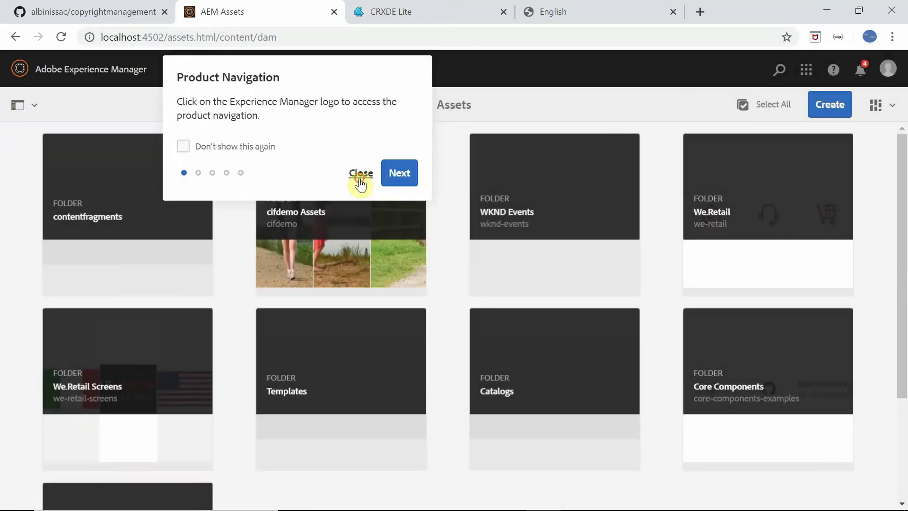
pyautogui.click(361, 173)
pyautogui.moveTo(91, 229)
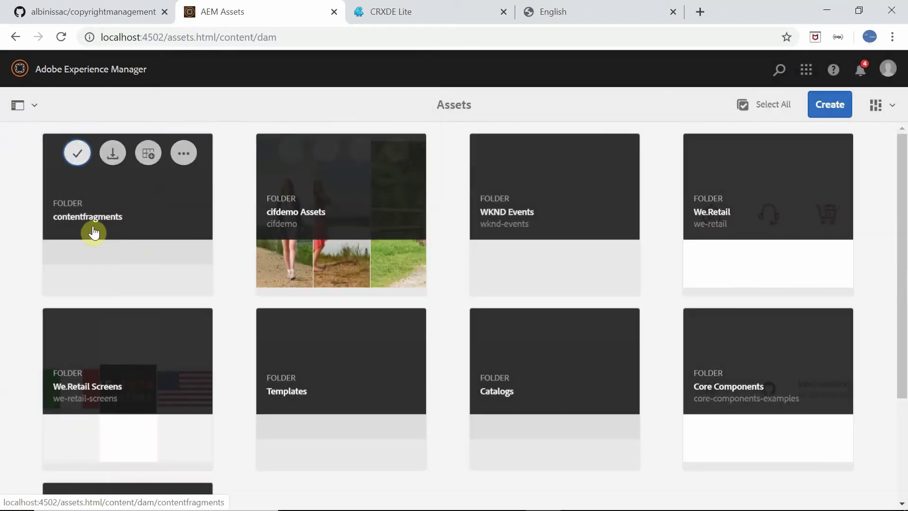
pyautogui.click(114, 208)
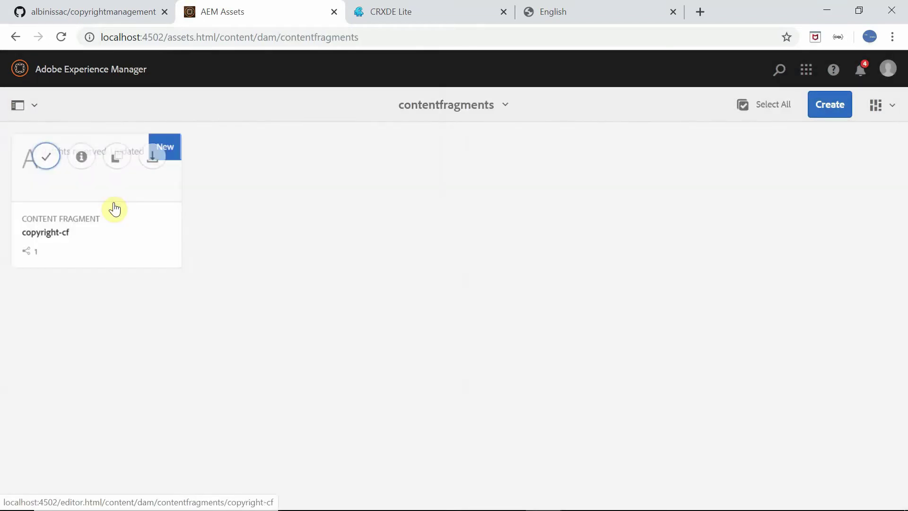
# Check the cloud configuration in the contentfragments folder's properties, leaving the properties without saving.
pyautogui.click(14, 37)
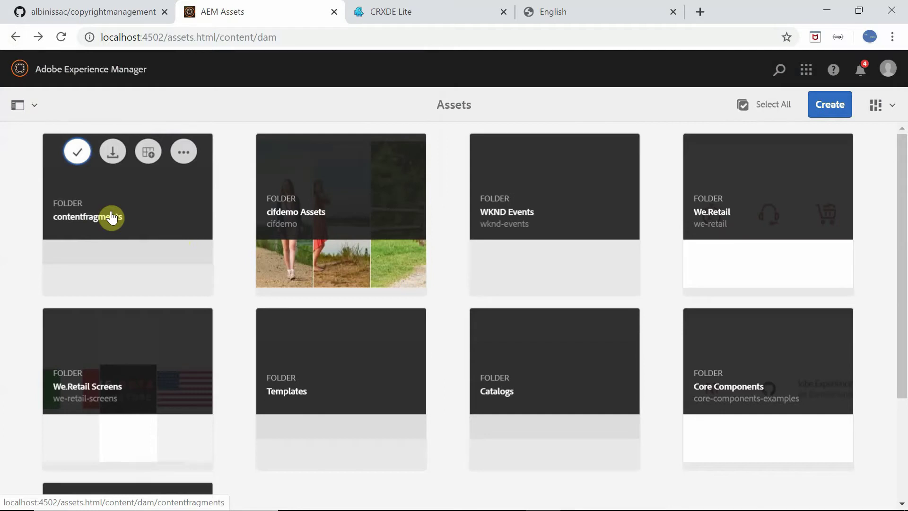
pyautogui.click(78, 152)
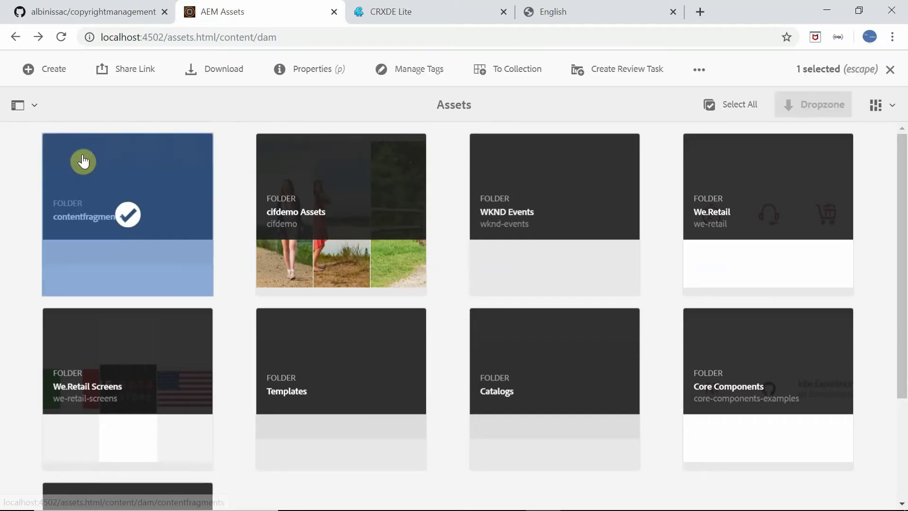
pyautogui.click(323, 69)
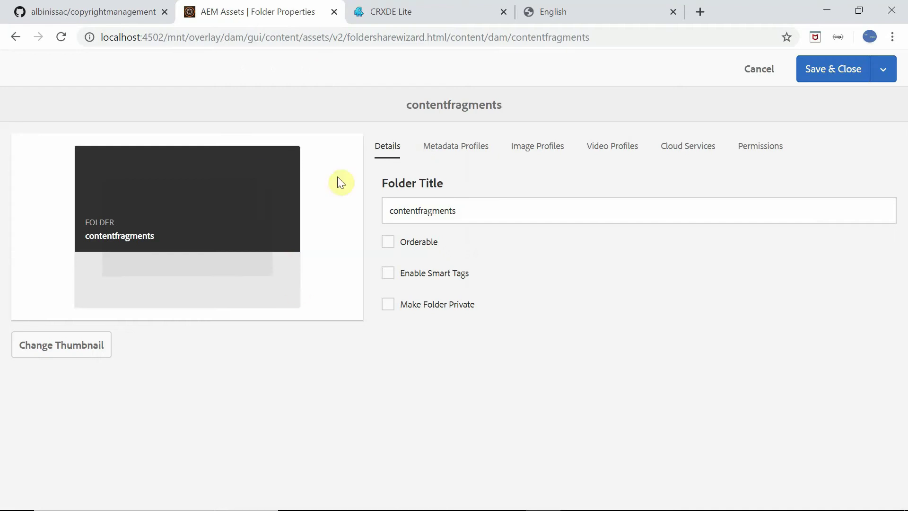
pyautogui.click(691, 155)
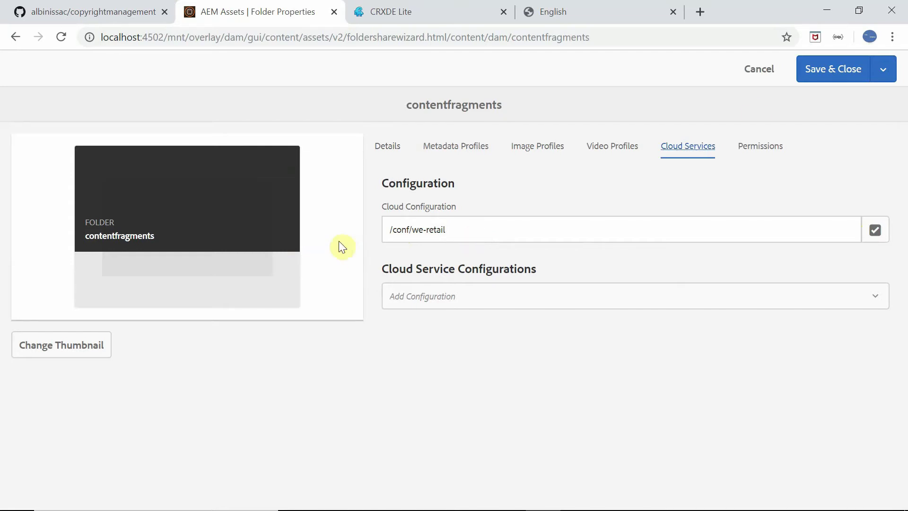
pyautogui.click(764, 68)
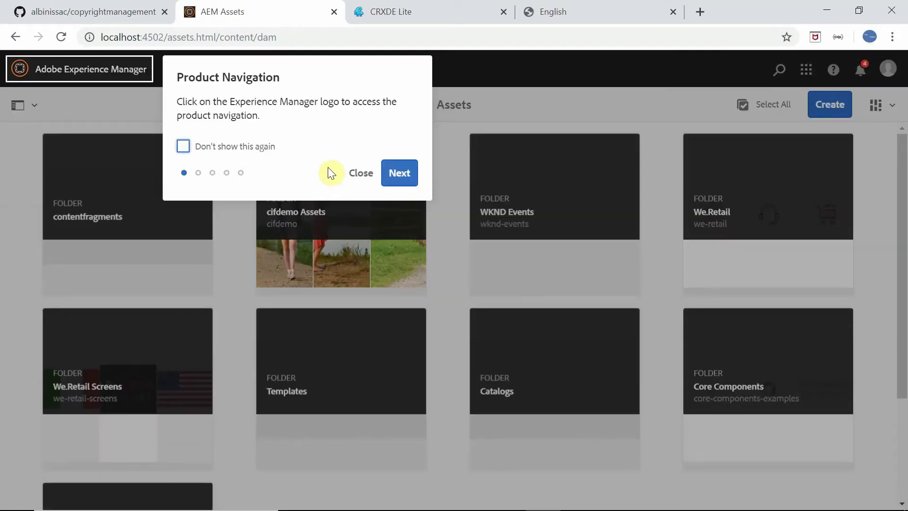
# Open the We.Retail folder of content fragment models from the Assets tools.
pyautogui.click(360, 173)
pyautogui.click(107, 76)
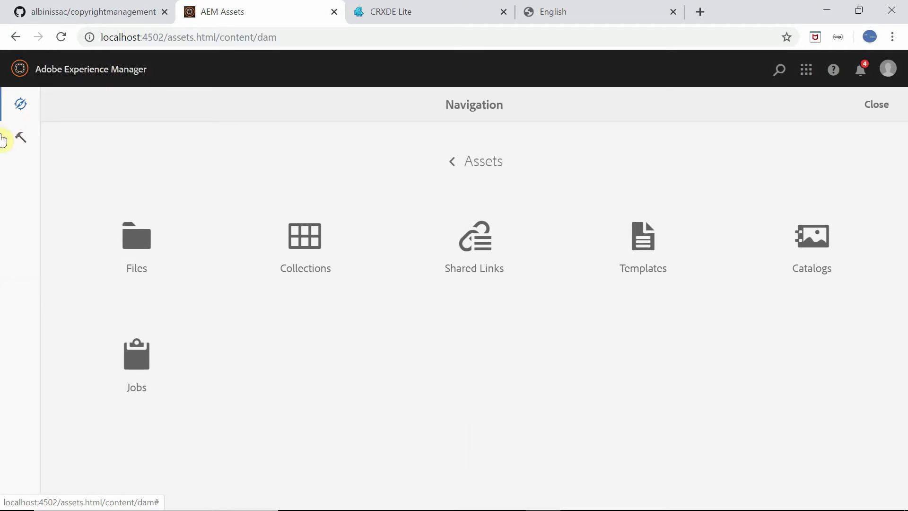
pyautogui.click(27, 141)
pyautogui.click(92, 282)
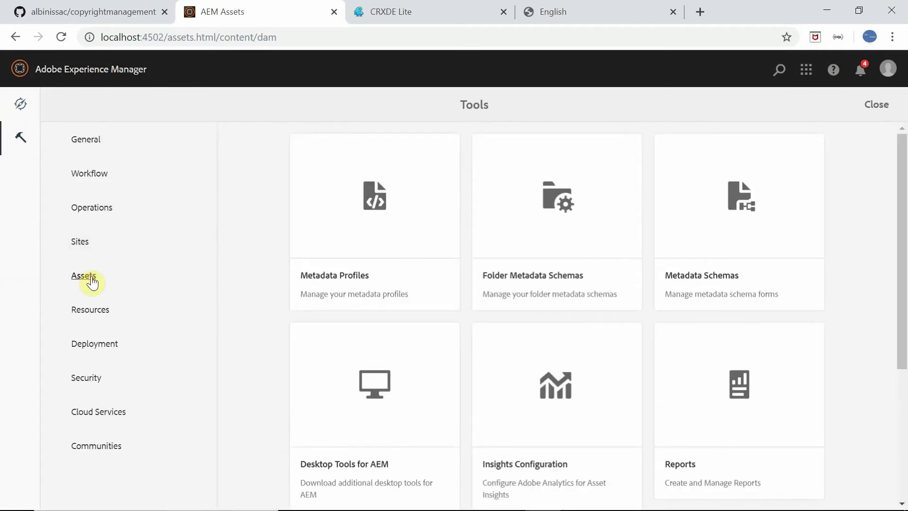
pyautogui.moveTo(900, 171); pyautogui.dragTo(903, 303)
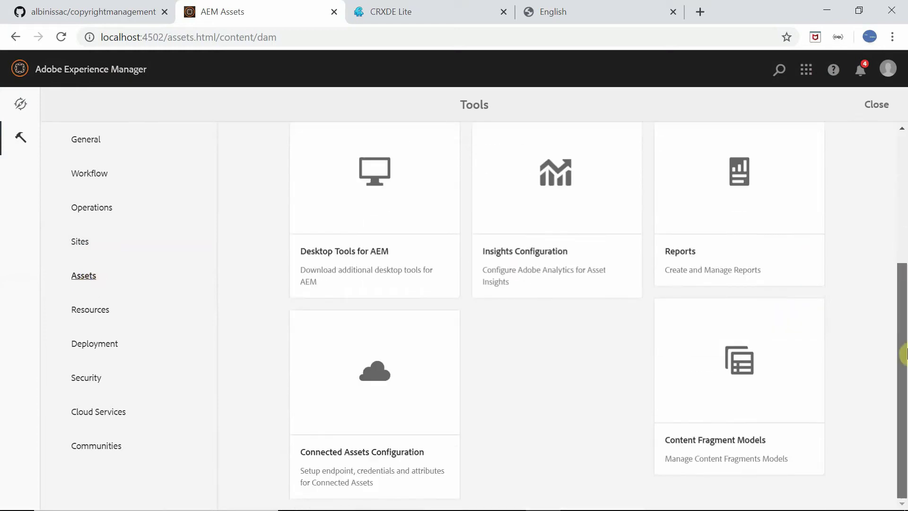
pyautogui.click(753, 384)
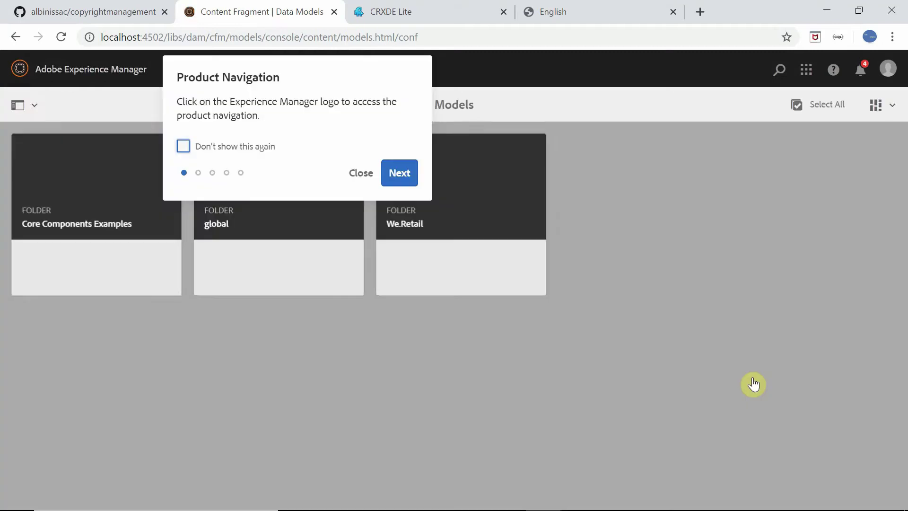
pyautogui.click(360, 173)
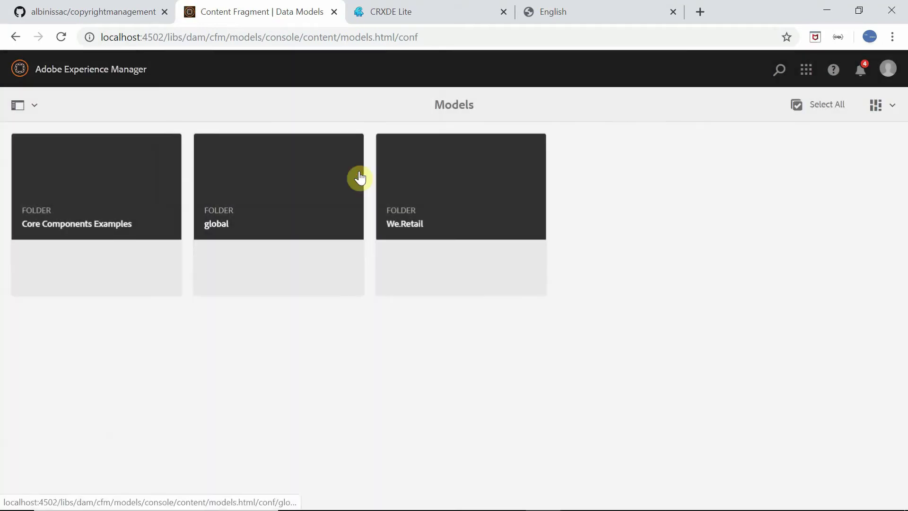
pyautogui.click(471, 176)
pyautogui.moveTo(135, 206)
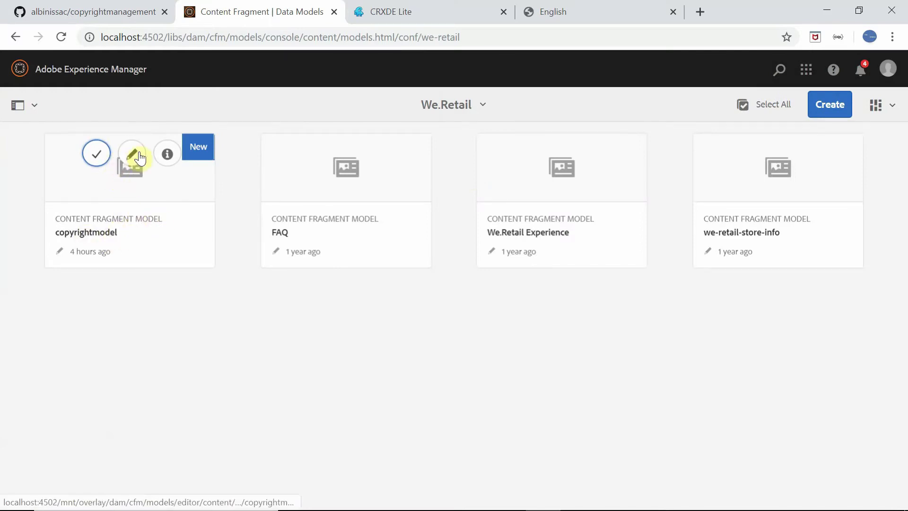
pyautogui.click(825, 112)
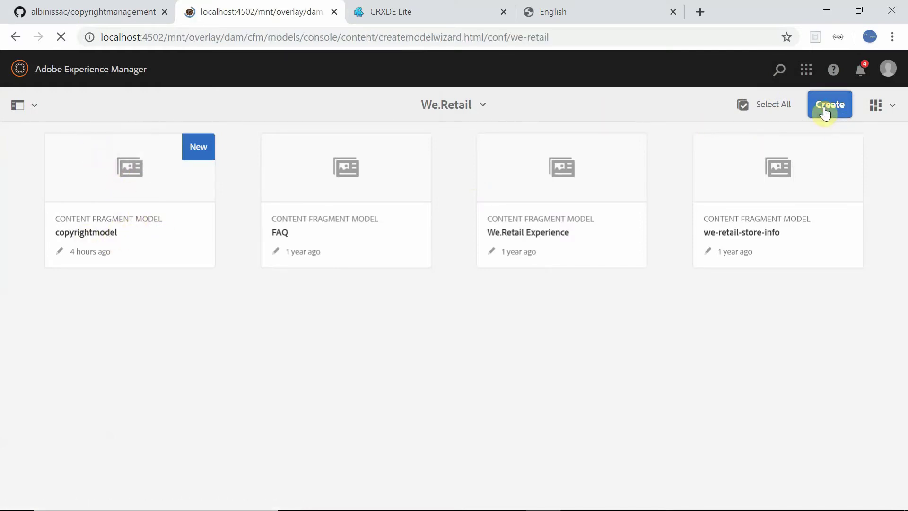
pyautogui.click(822, 74)
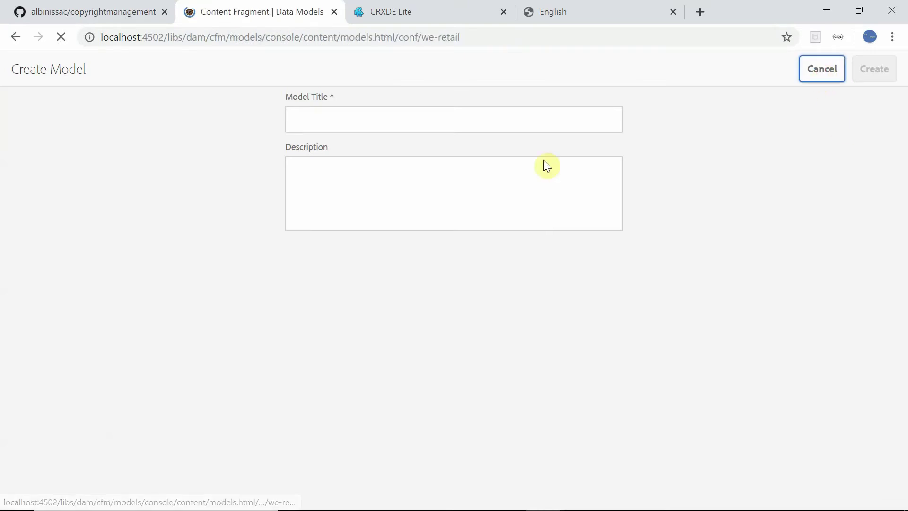
pyautogui.click(352, 171)
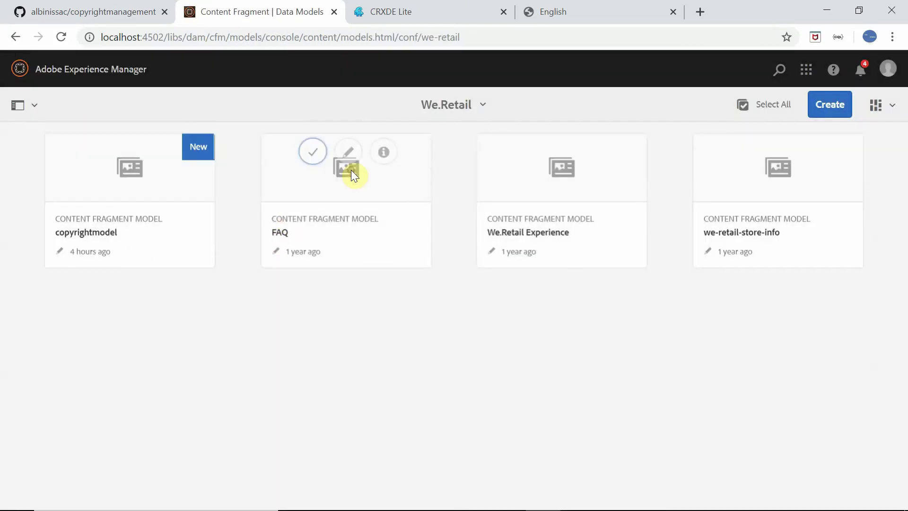
# Examine the Copyright Message field's properties, especially its property name, in the copyrightmodel editor and leave without saving.
pyautogui.click(126, 157)
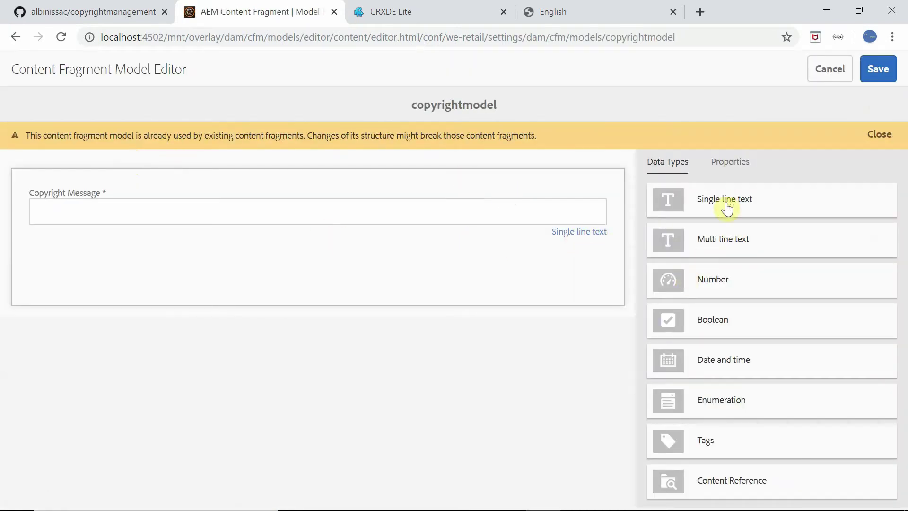
pyautogui.click(235, 216)
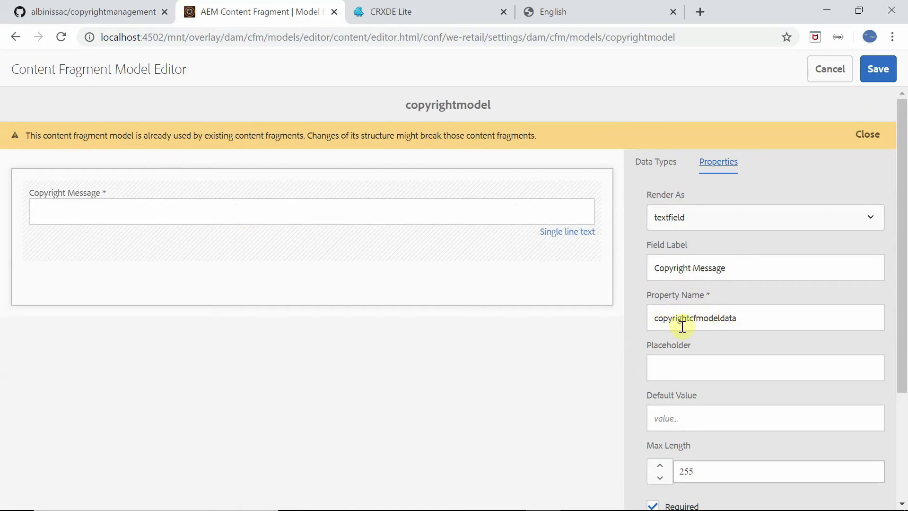
pyautogui.doubleClick(712, 319)
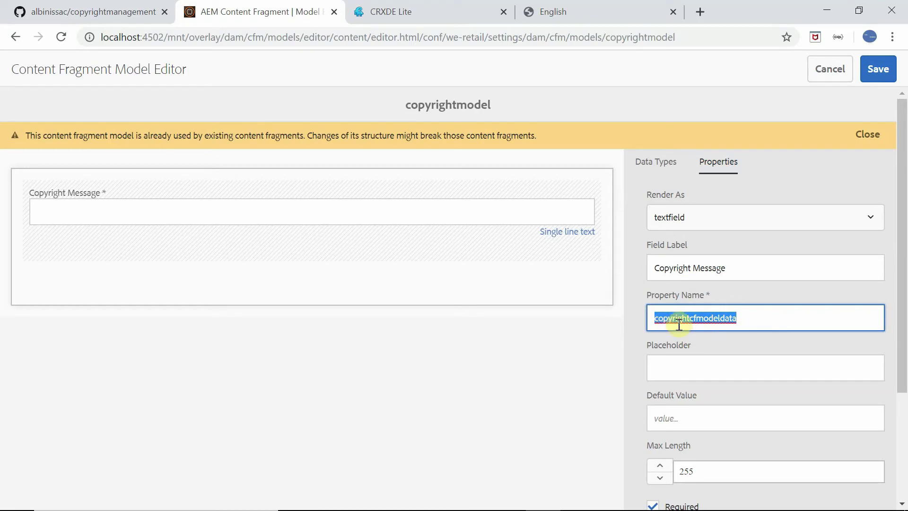
pyautogui.moveTo(901, 188); pyautogui.dragTo(905, 163)
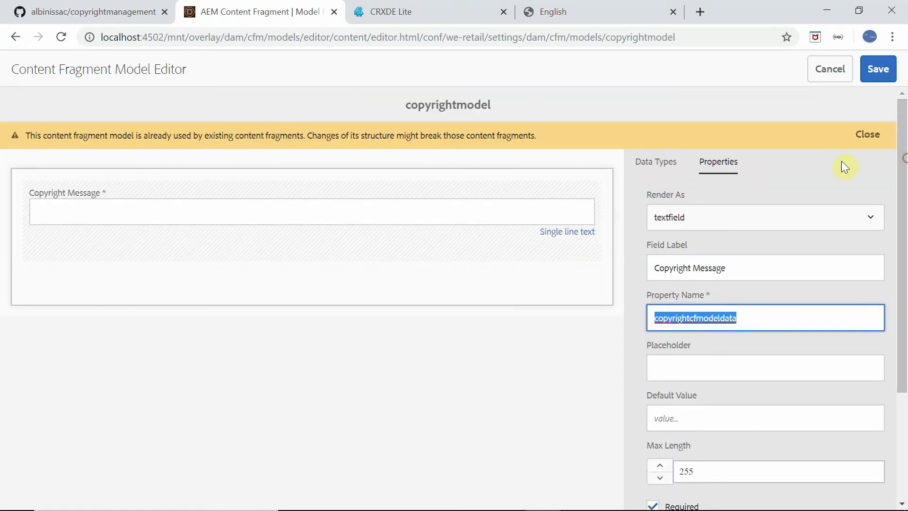
pyautogui.click(817, 71)
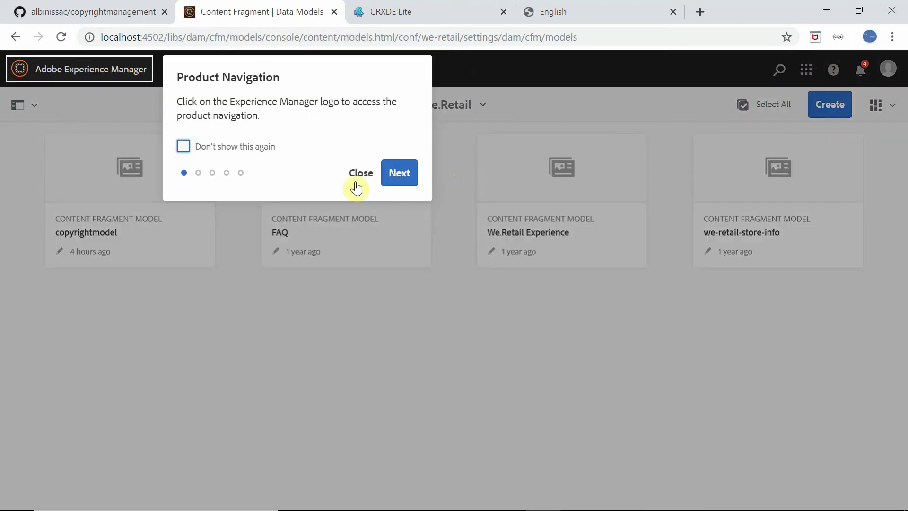
# Return to the contentfragments folder in the asset files and look at what can be created there.
pyautogui.click(356, 183)
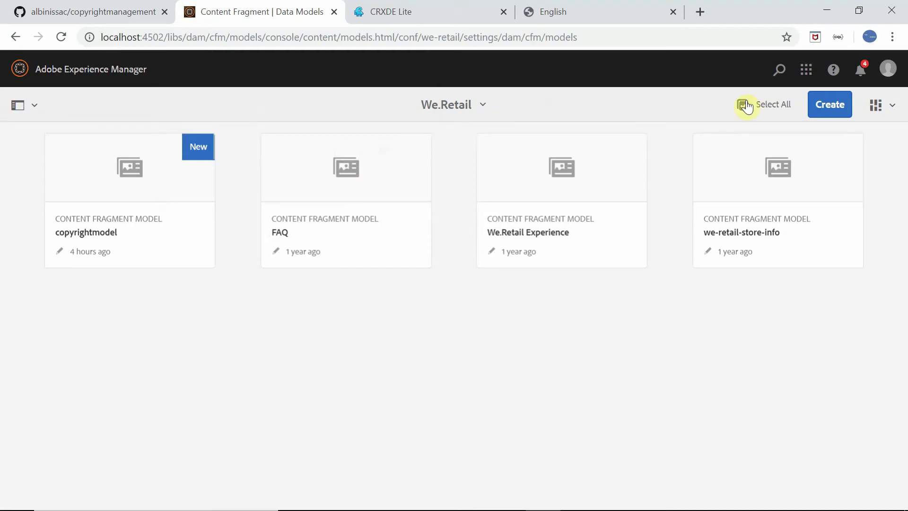
pyautogui.click(105, 71)
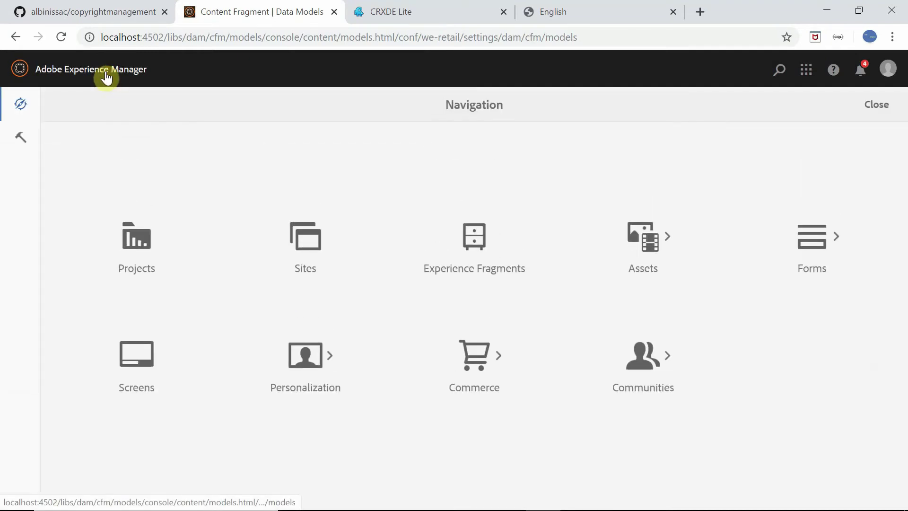
pyautogui.click(645, 240)
pyautogui.click(137, 241)
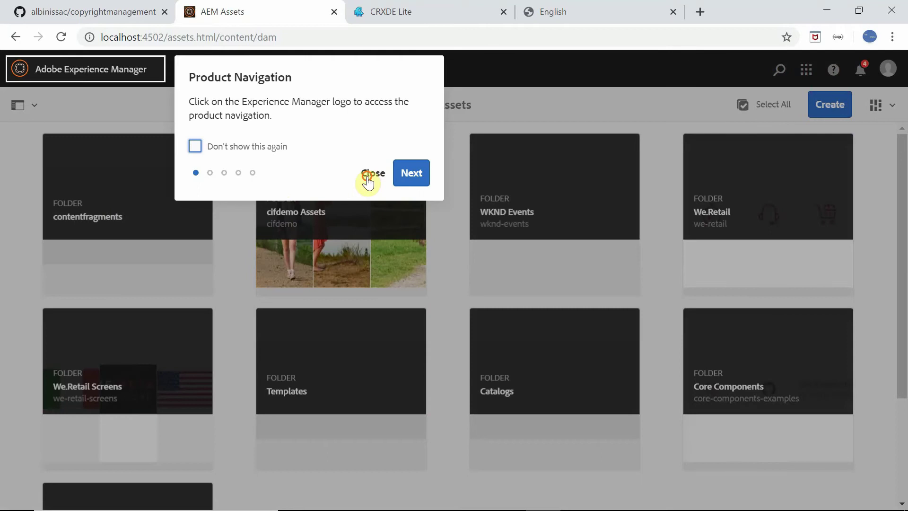
pyautogui.click(368, 182)
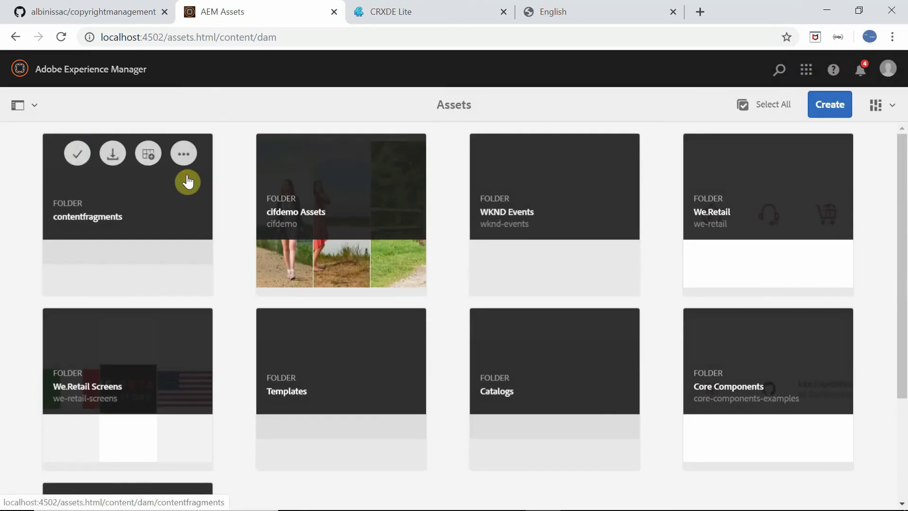
pyautogui.click(188, 180)
pyautogui.moveTo(33, 178)
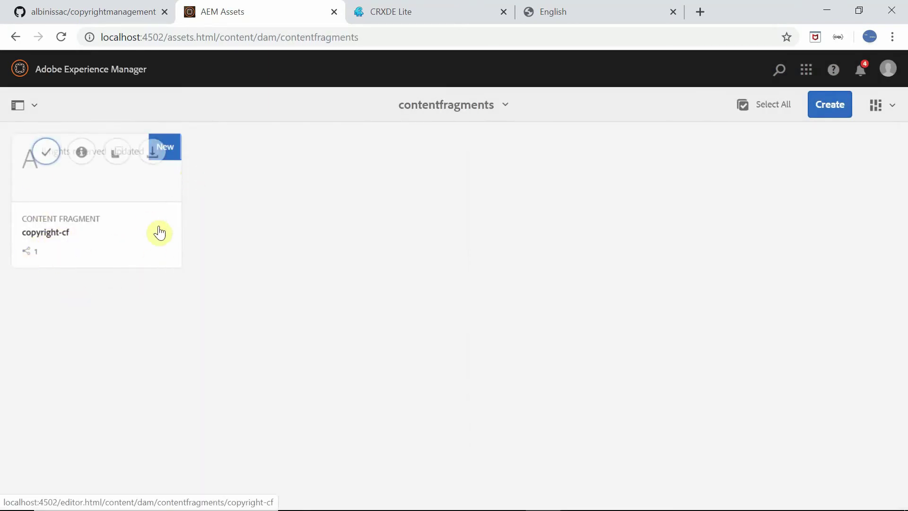
pyautogui.click(831, 109)
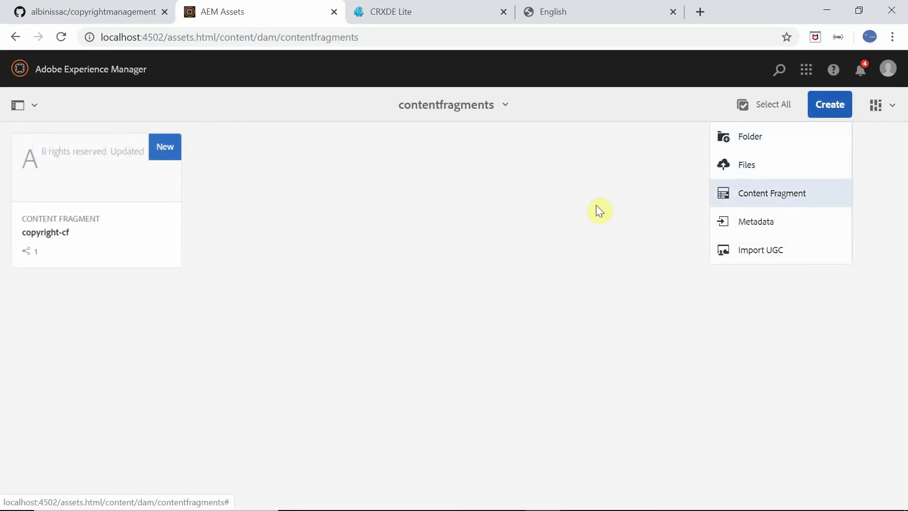
pyautogui.click(500, 196)
# View the properties and the associated content of the copyright-cf content fragment.
pyautogui.moveTo(55, 233)
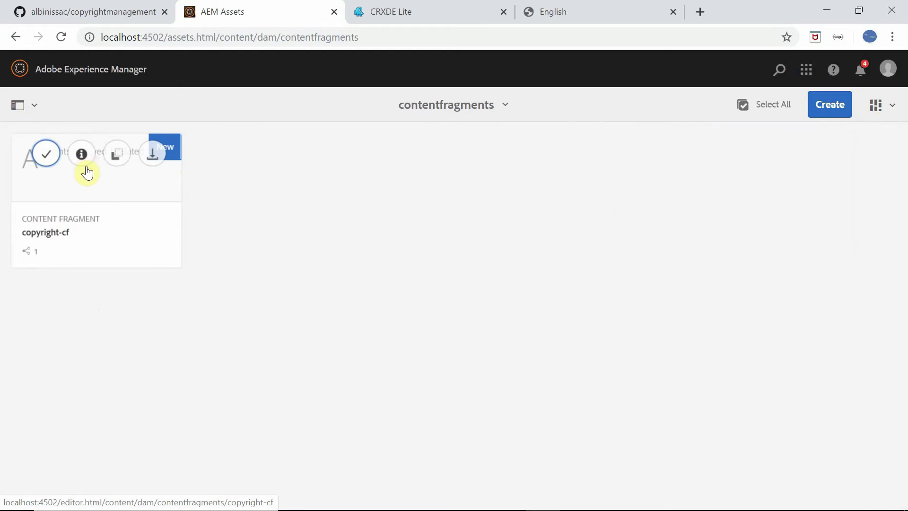
pyautogui.click(47, 154)
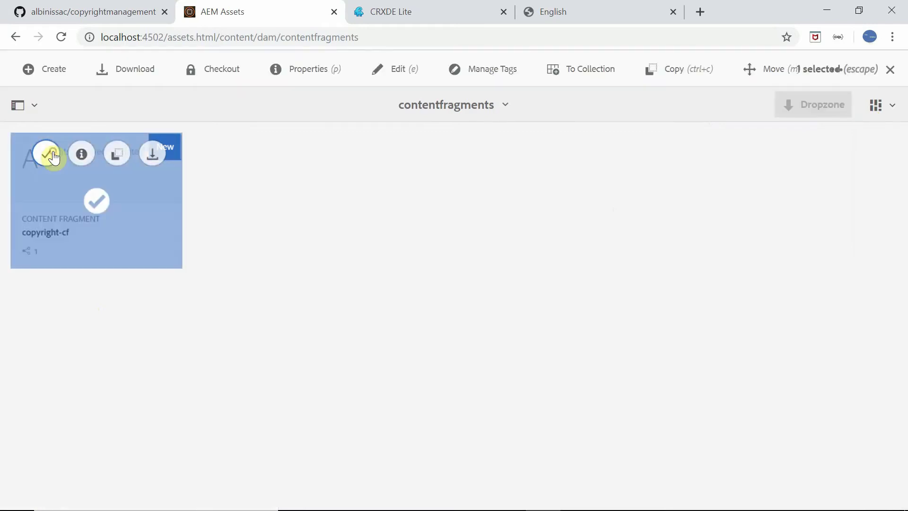
pyautogui.click(319, 71)
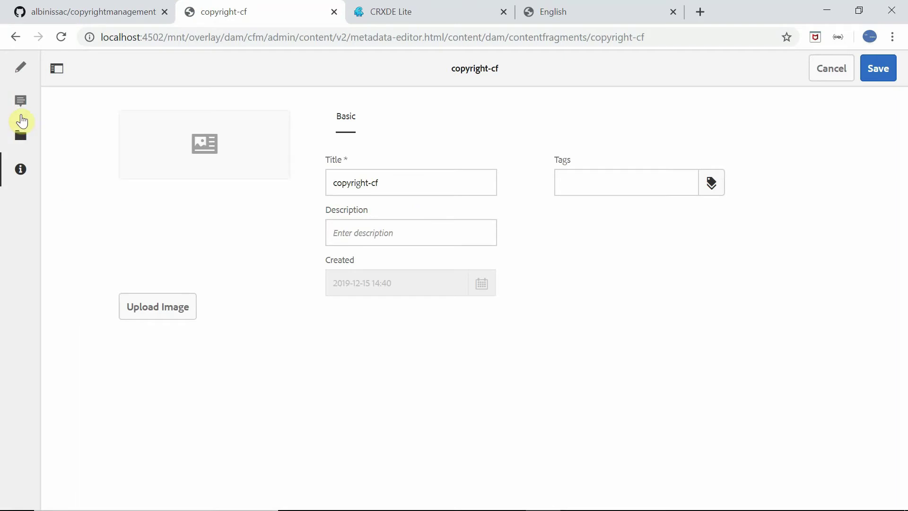
pyautogui.click(22, 139)
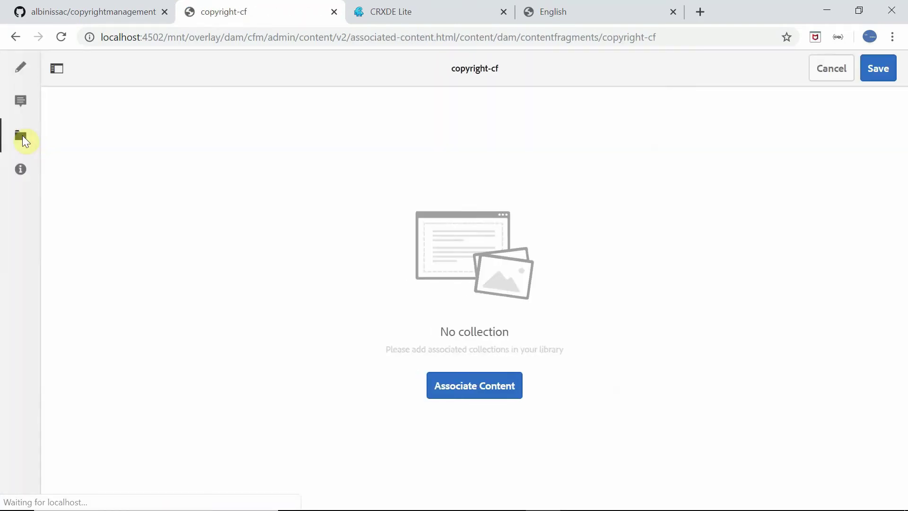
# Review the Copyright Message text in the Master and Copyright-Spanish variations of the copyright-cf fragment.
pyautogui.click(21, 69)
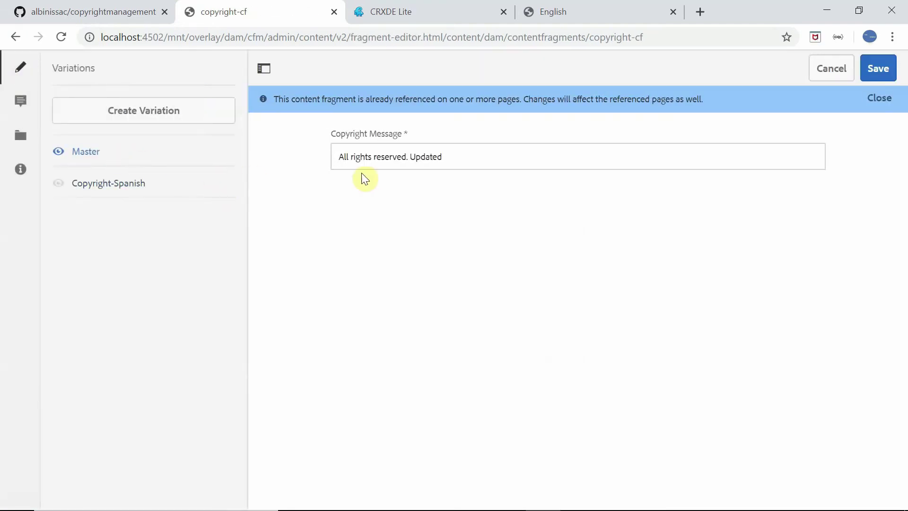
pyautogui.doubleClick(432, 156)
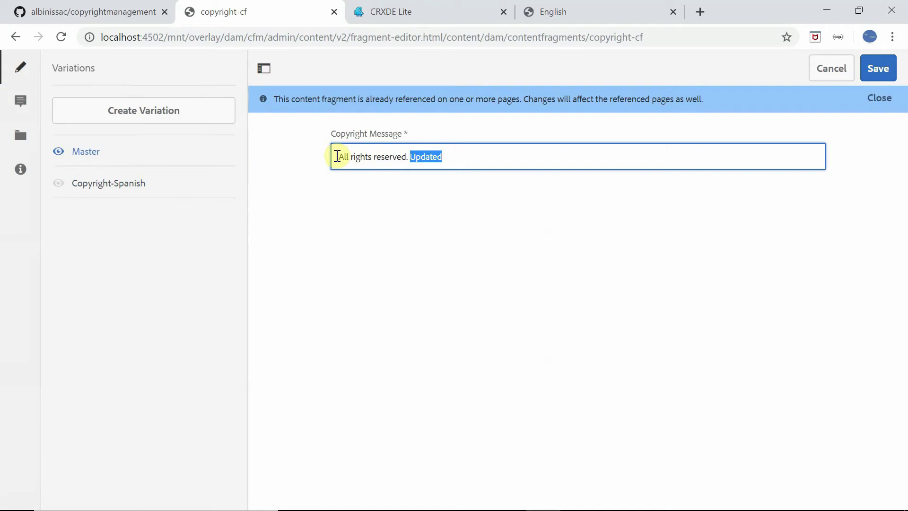
pyautogui.click(114, 186)
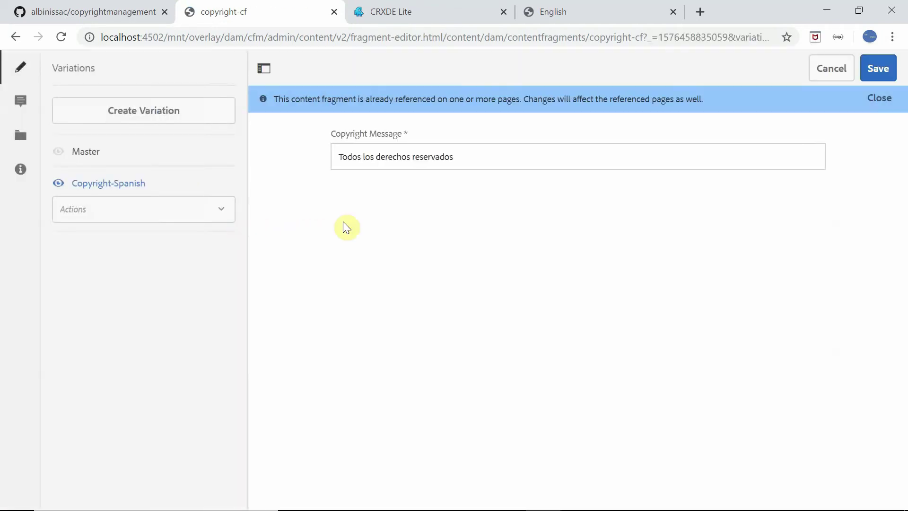
pyautogui.click(336, 156)
pyautogui.moveTo(336, 156); pyautogui.dragTo(494, 154)
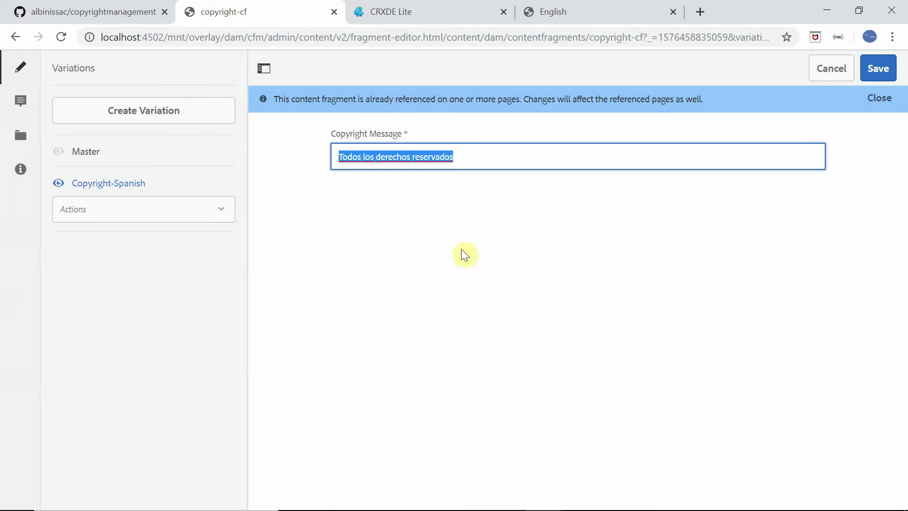
# Glance at the we-retail content tree in CRXDE Lite and open the page properties of the We.Retail English page.
pyautogui.click(401, 15)
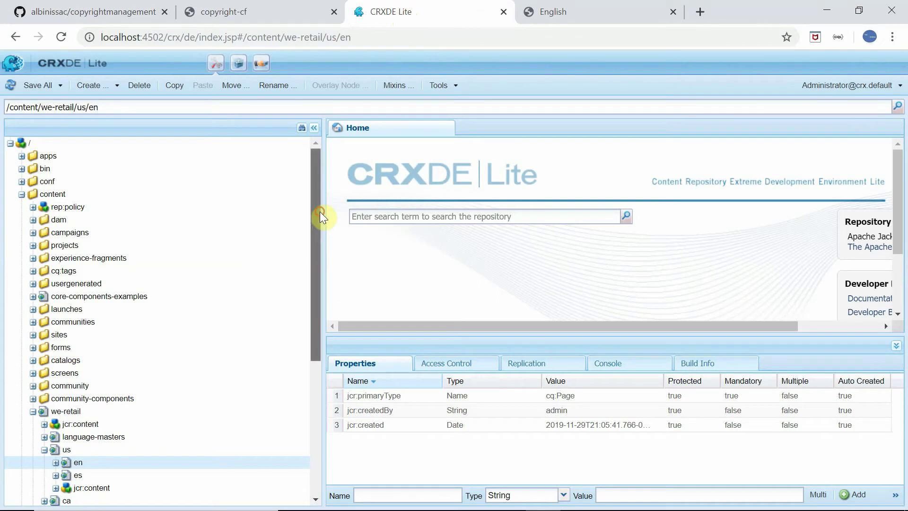
pyautogui.moveTo(320, 198); pyautogui.dragTo(330, 248)
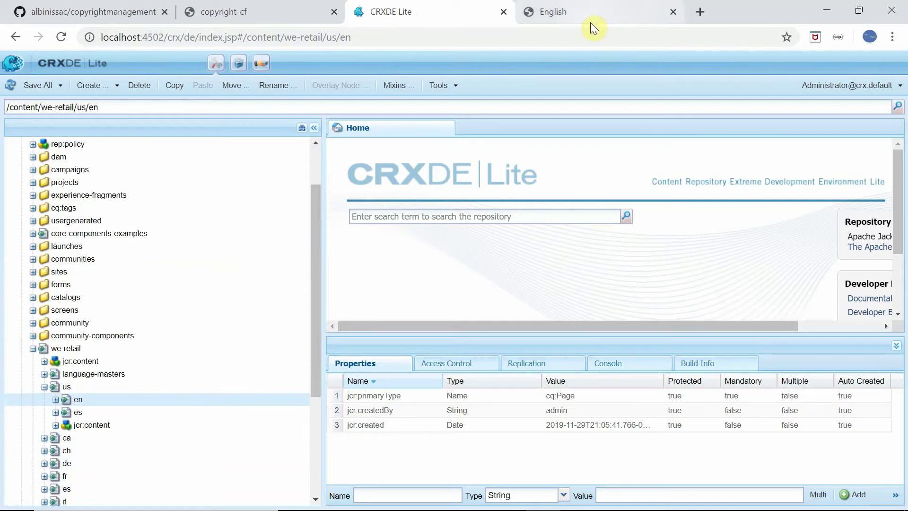
pyautogui.click(573, 11)
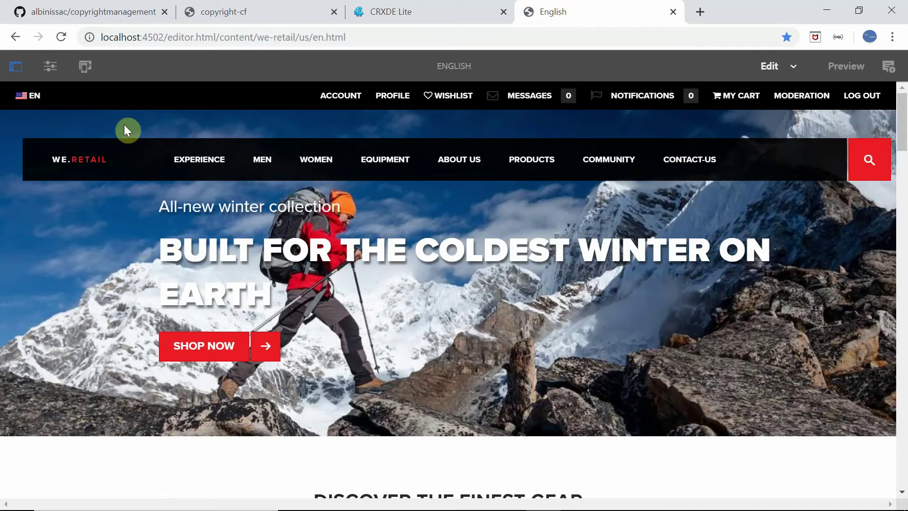
pyautogui.click(49, 68)
pyautogui.click(70, 143)
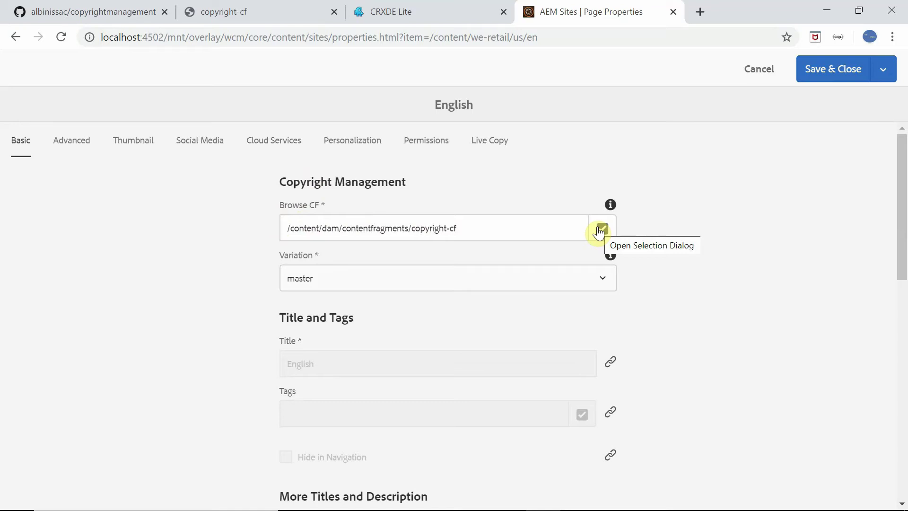
# Examine the Variation options and the Browse CF selection dialog under Copyright Management, and leave the page properties without saving.
pyautogui.click(369, 286)
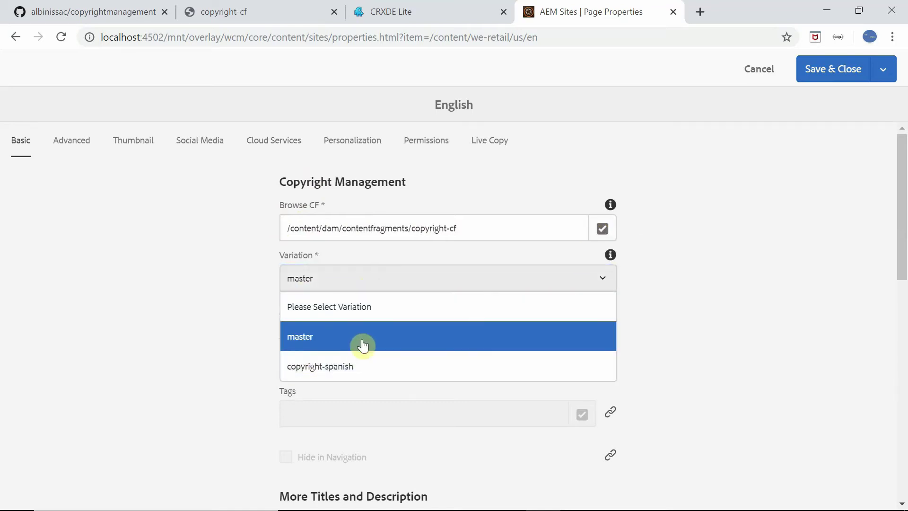
pyautogui.click(221, 280)
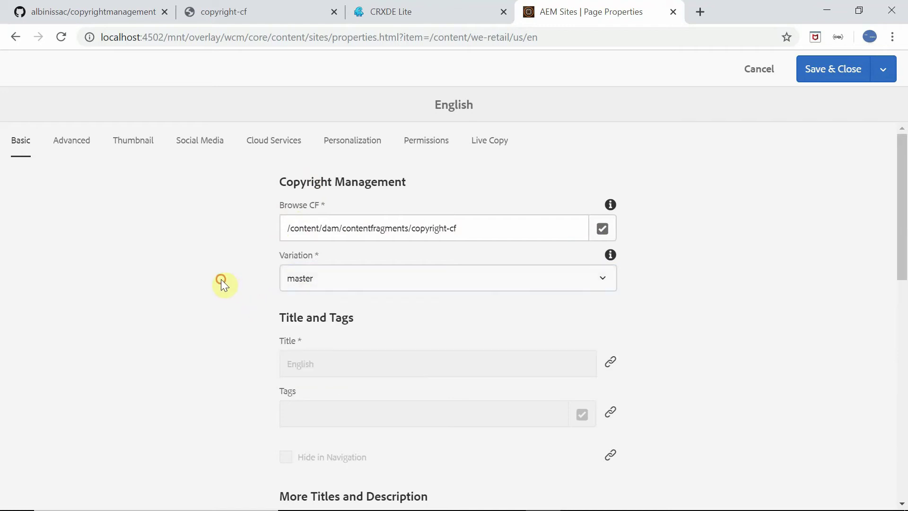
pyautogui.click(602, 231)
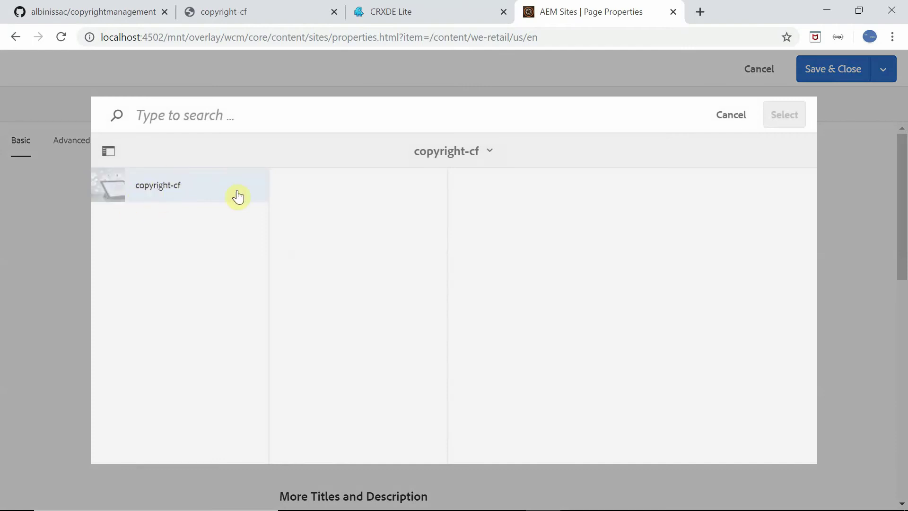
pyautogui.click(732, 121)
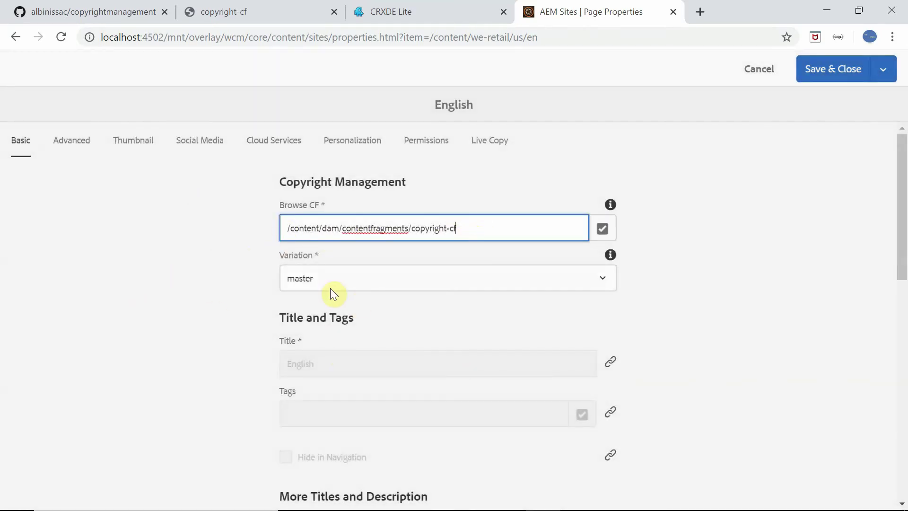
pyautogui.click(755, 70)
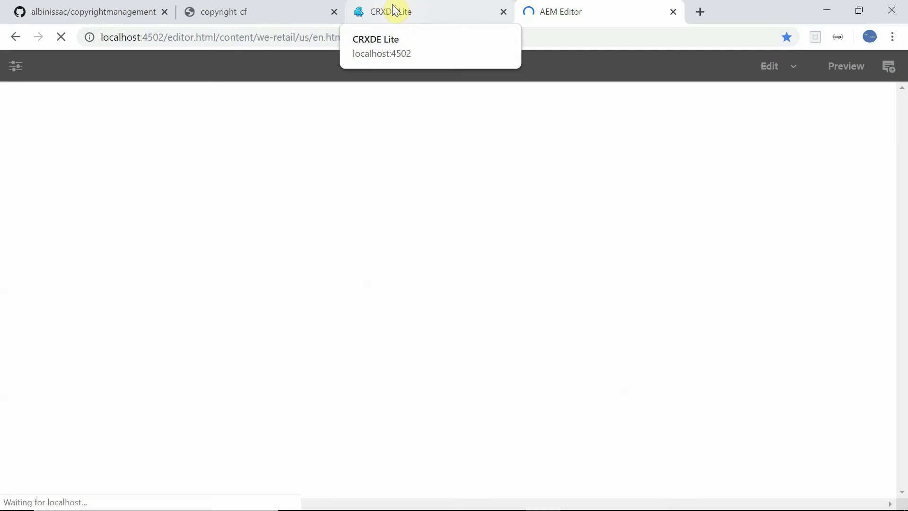
# Switch to CRXDE Lite and expand the page component under /apps/weretail/components/structure.
pyautogui.click(395, 9)
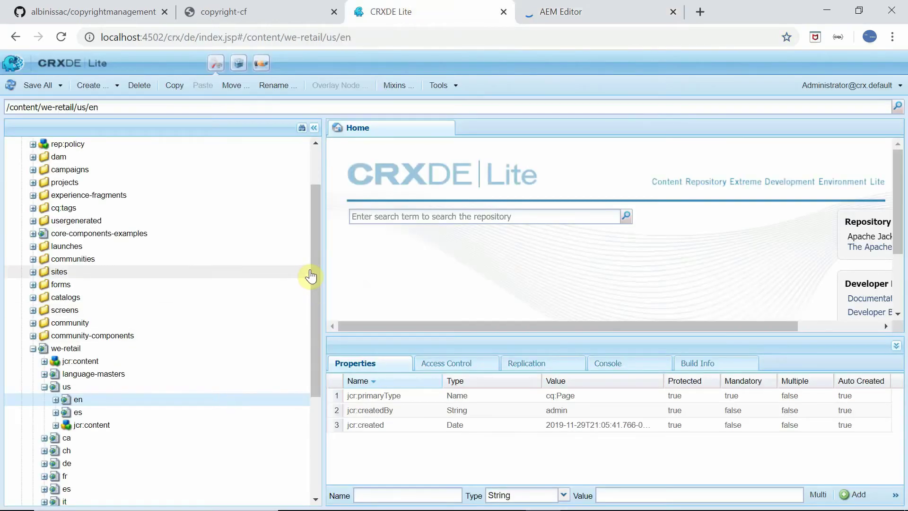
pyautogui.moveTo(317, 254); pyautogui.dragTo(321, 219)
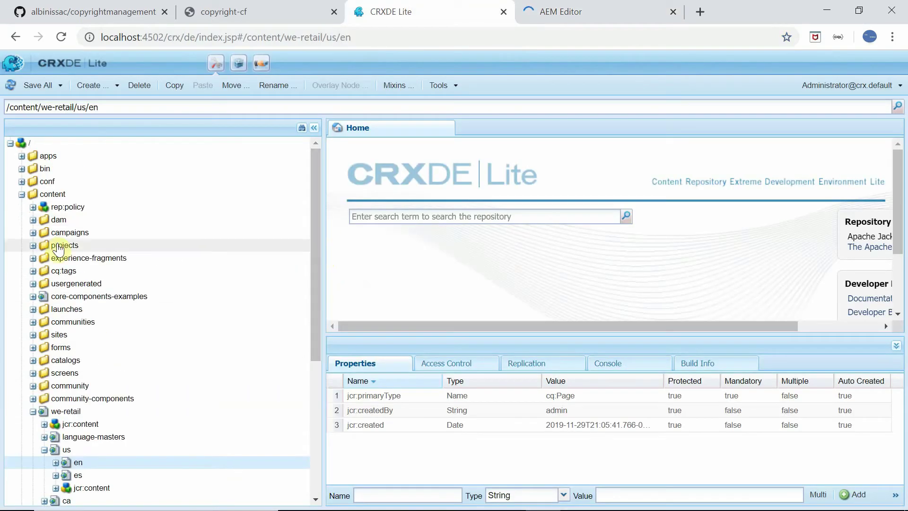
pyautogui.click(21, 156)
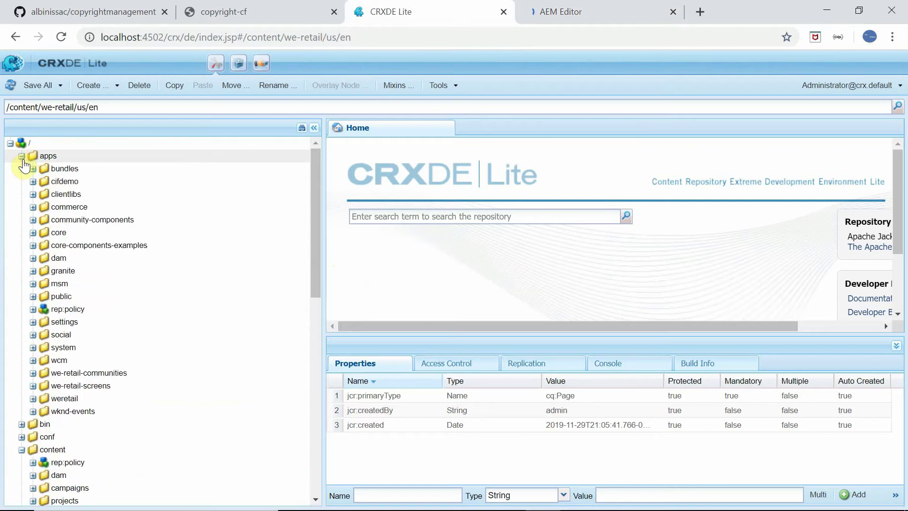
pyautogui.click(33, 399)
pyautogui.moveTo(316, 205); pyautogui.dragTo(316, 282)
pyautogui.click(45, 250)
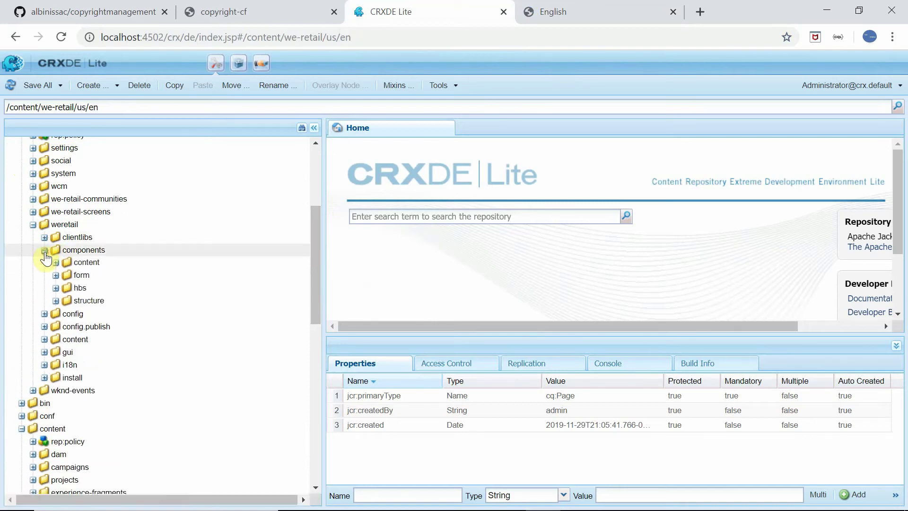
pyautogui.click(56, 301)
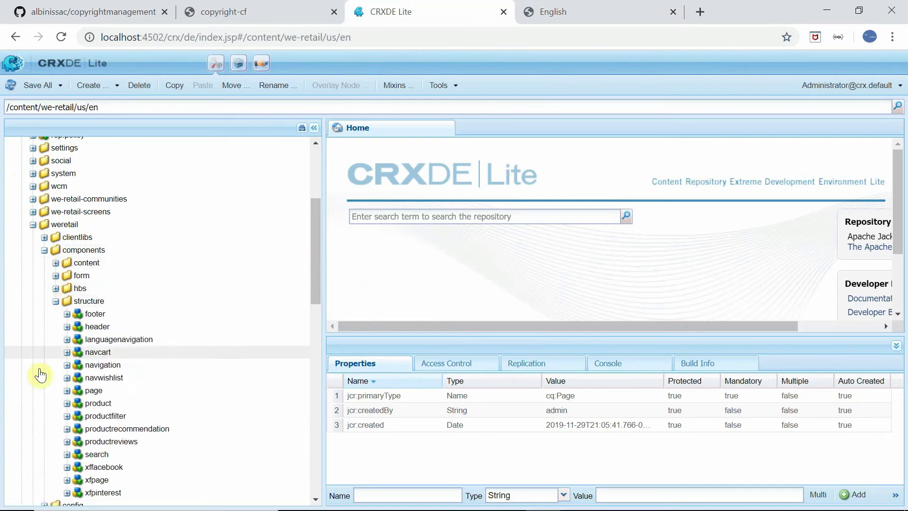
pyautogui.click(67, 391)
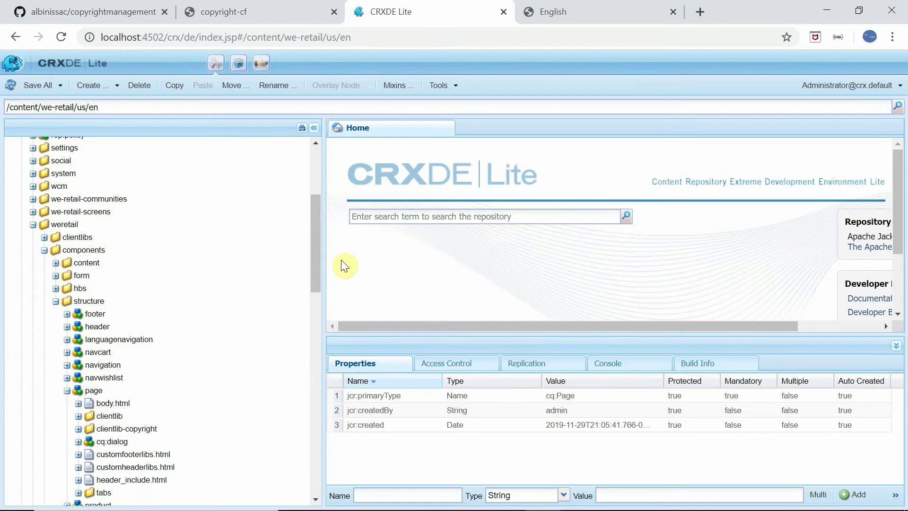
pyautogui.moveTo(314, 235); pyautogui.dragTo(314, 290)
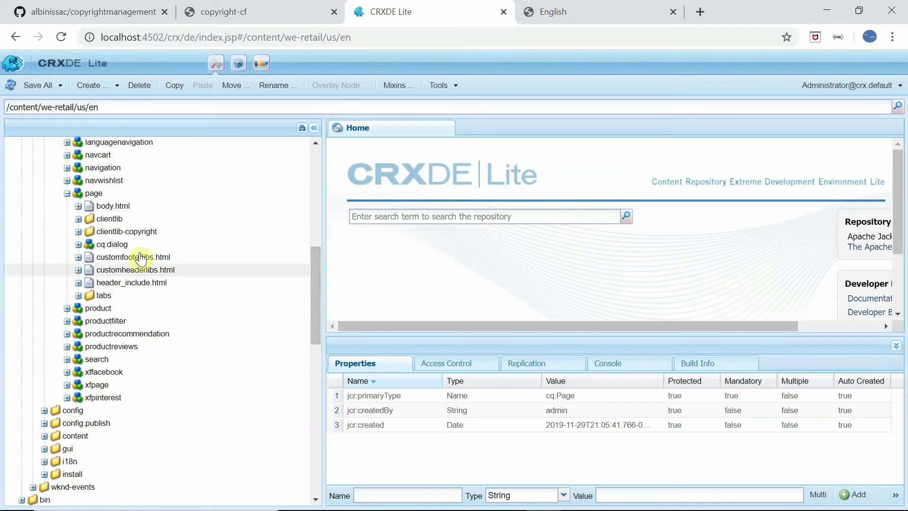
# Expand the page component's cq:dialog down to content/items/tabs/items/basic and examine the full resource type and path values.
pyautogui.click(79, 244)
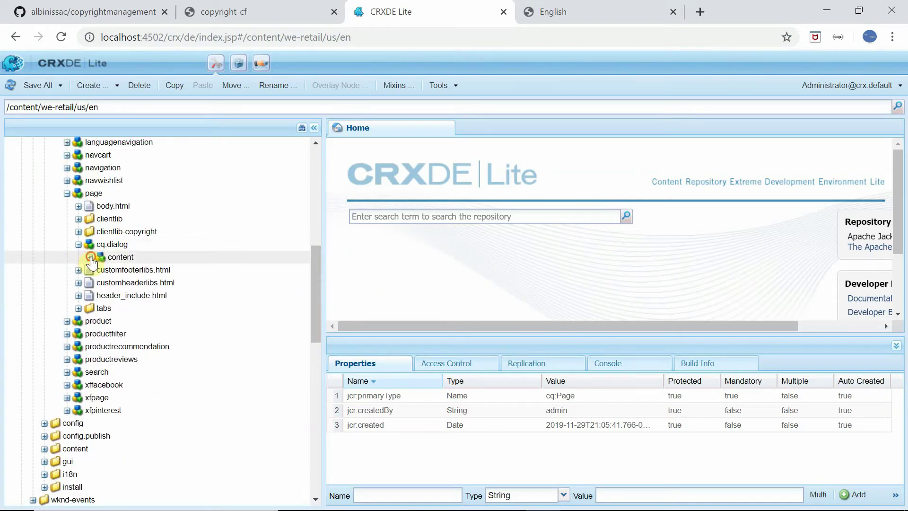
pyautogui.click(90, 257)
pyautogui.click(101, 270)
pyautogui.click(119, 283)
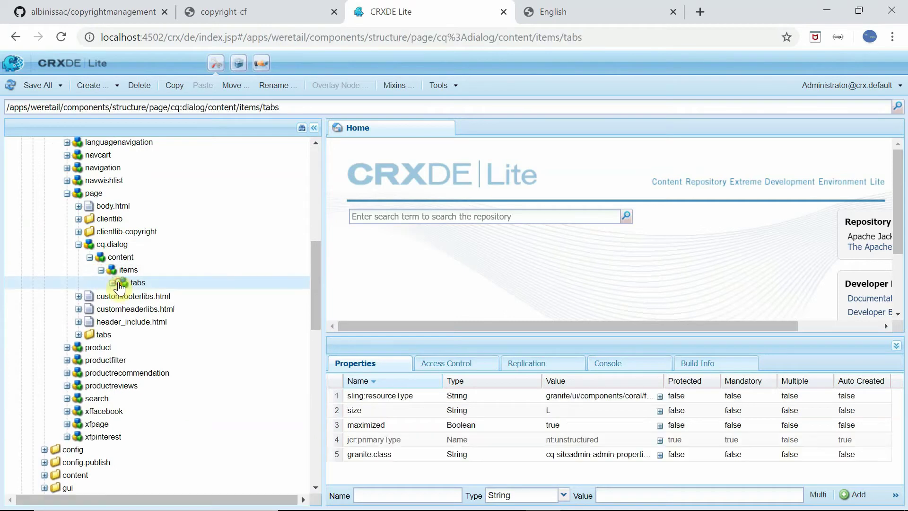
pyautogui.click(147, 295)
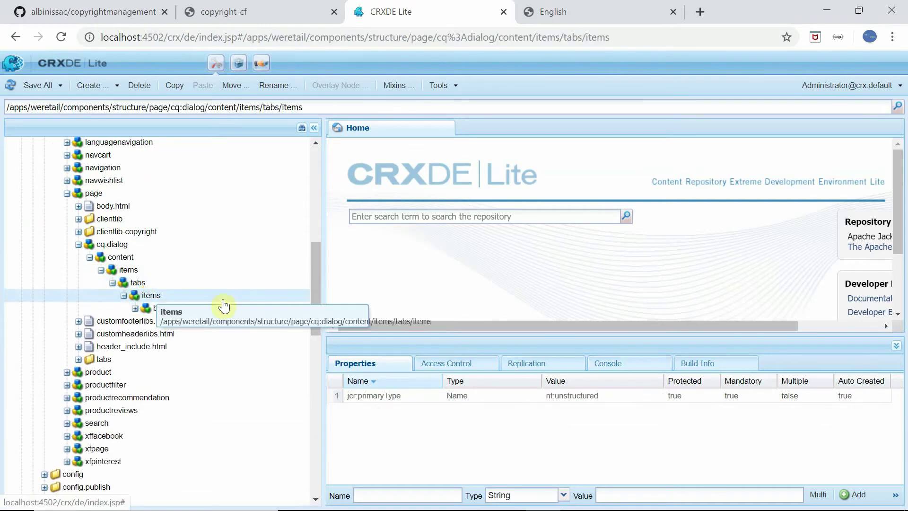
pyautogui.click(170, 308)
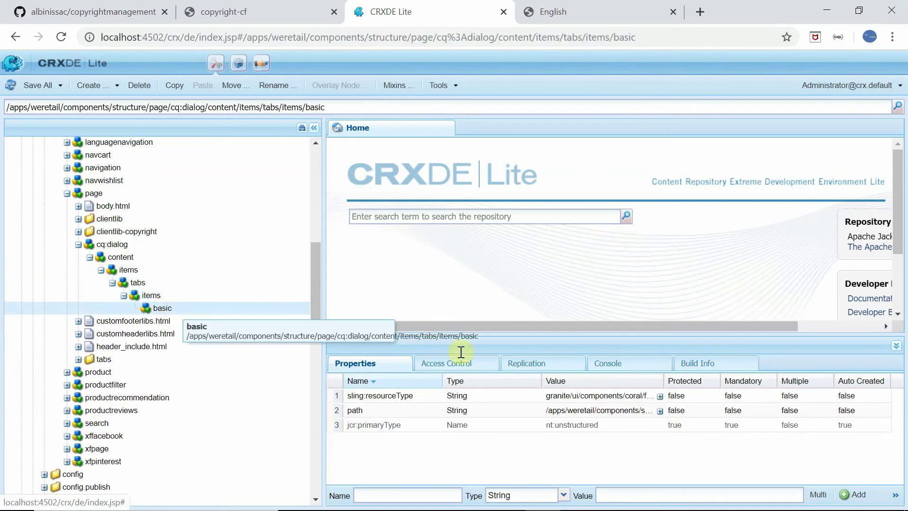
pyautogui.moveTo(666, 381); pyautogui.dragTo(821, 368)
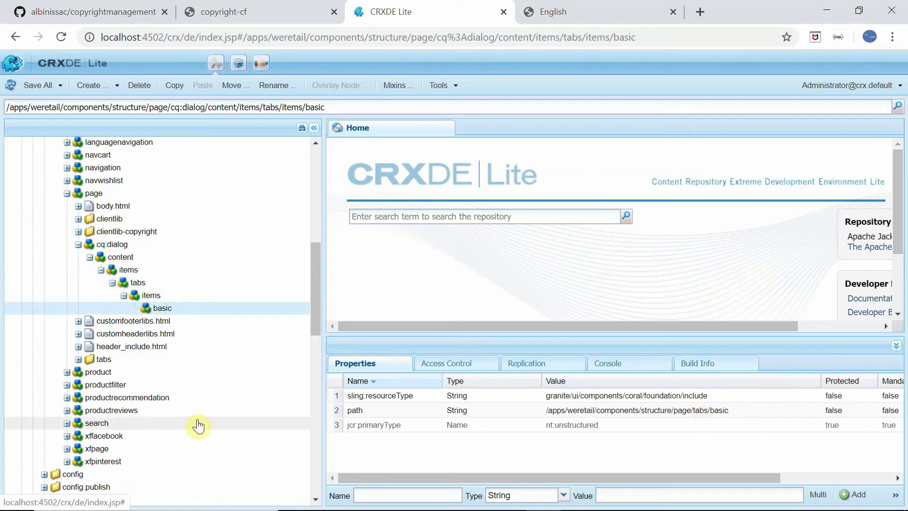
# Expand the page component's tabs/basic/items/column/items nodes to look at the fieldsets of the basic tab.
pyautogui.click(79, 359)
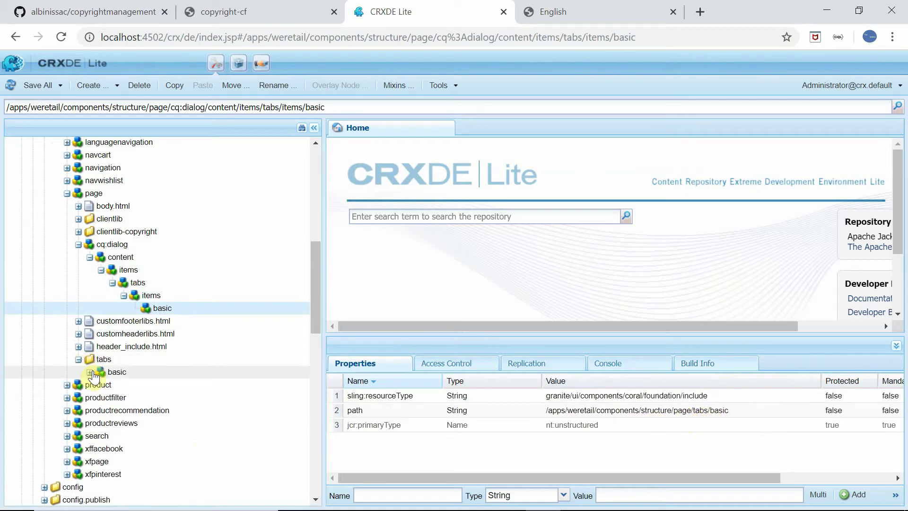
pyautogui.click(90, 372)
pyautogui.click(100, 384)
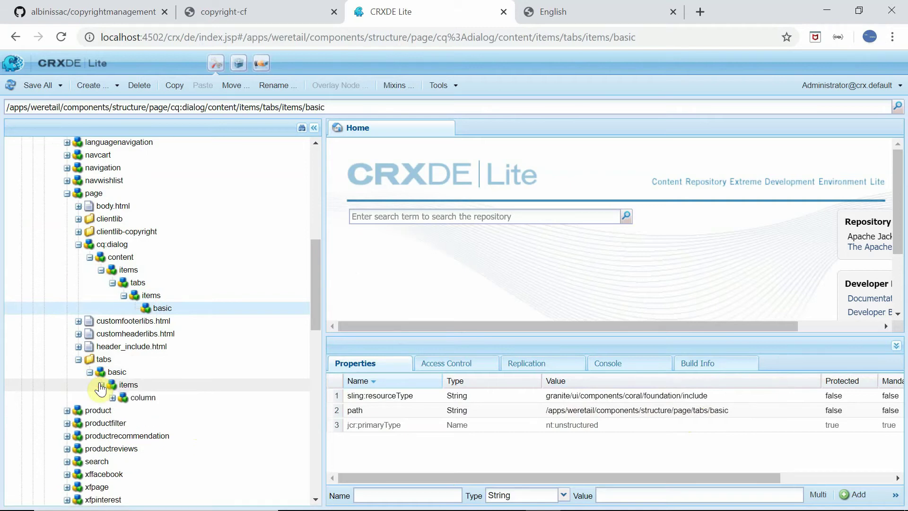
pyautogui.click(113, 397)
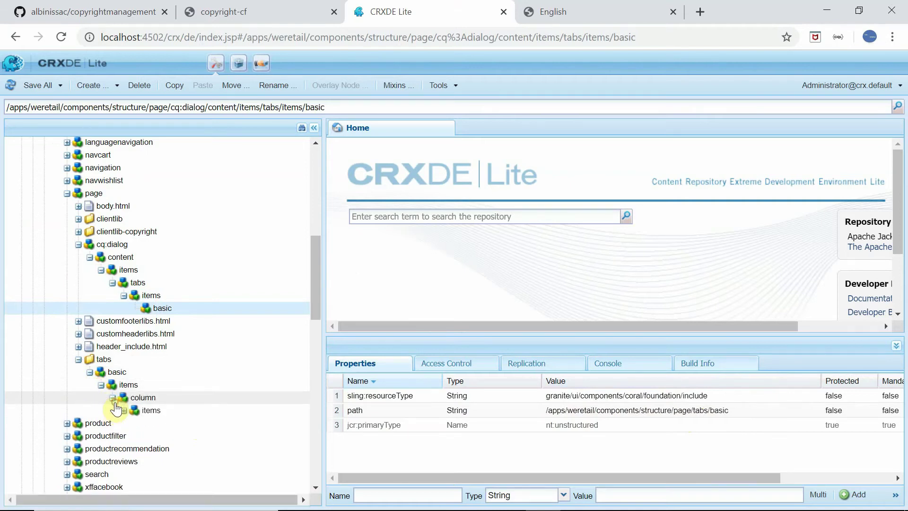
pyautogui.click(124, 410)
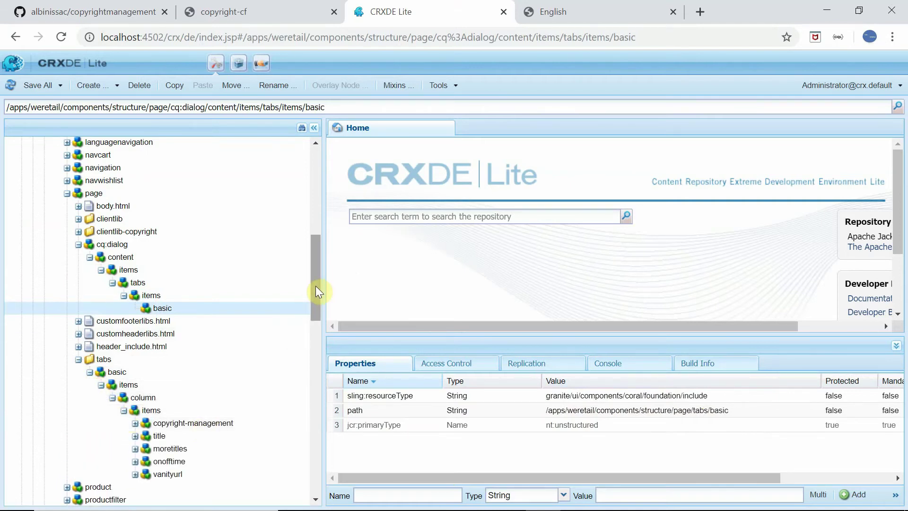
pyautogui.moveTo(316, 277); pyautogui.dragTo(322, 314)
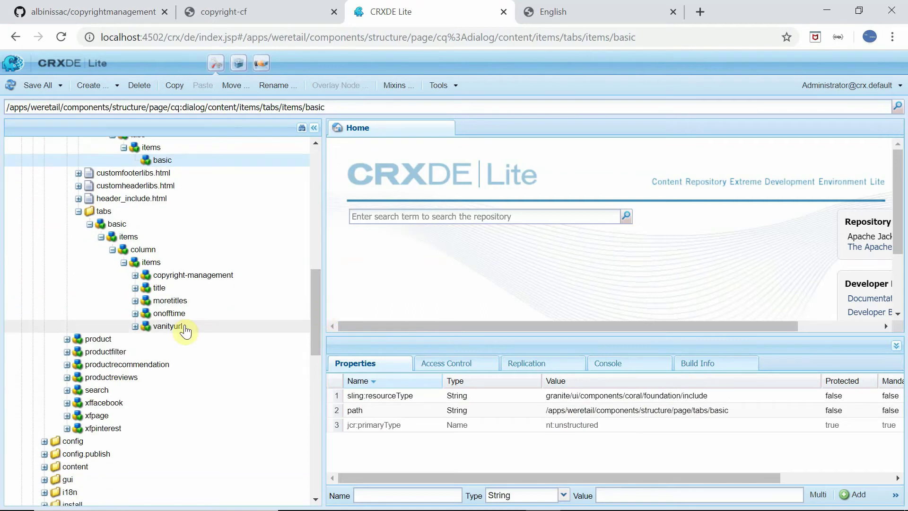
# Examine the properties of the copyrightcf-field and copyrightcf-variation nodes under copyright-management, enlarging the properties area to fit.
pyautogui.doubleClick(196, 275)
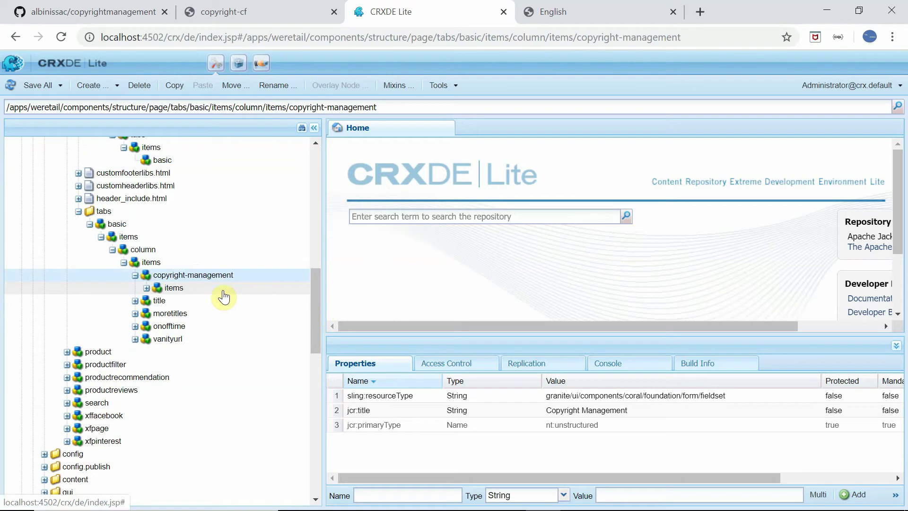
pyautogui.doubleClick(184, 288)
pyautogui.doubleClick(239, 300)
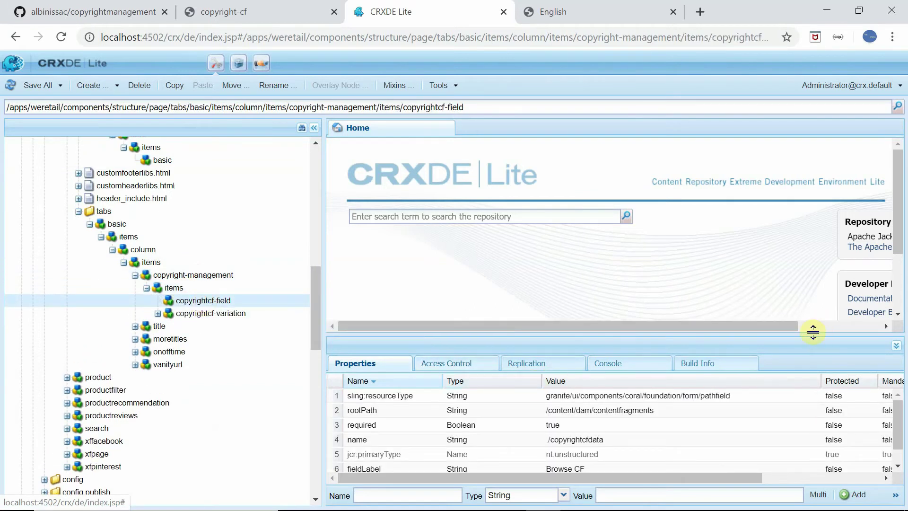
pyautogui.moveTo(813, 332); pyautogui.dragTo(740, 255)
pyautogui.click(740, 256)
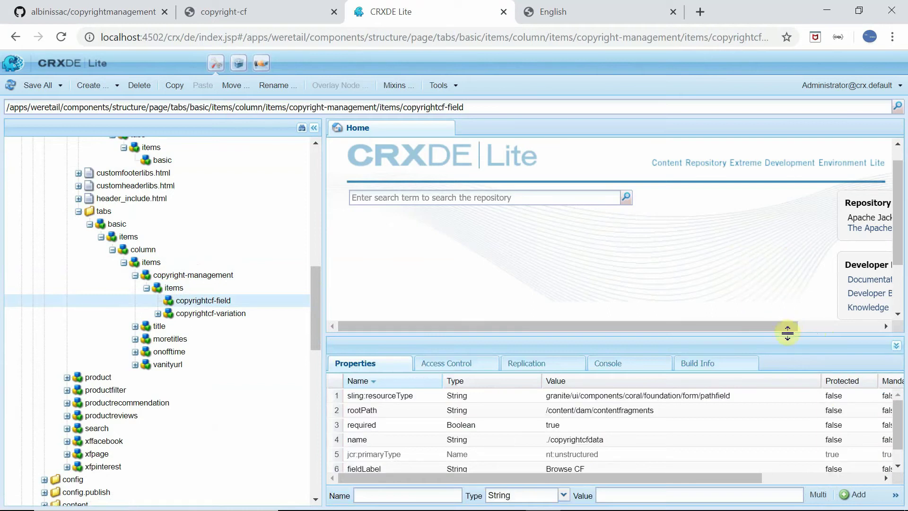
pyautogui.moveTo(785, 325); pyautogui.dragTo(781, 272)
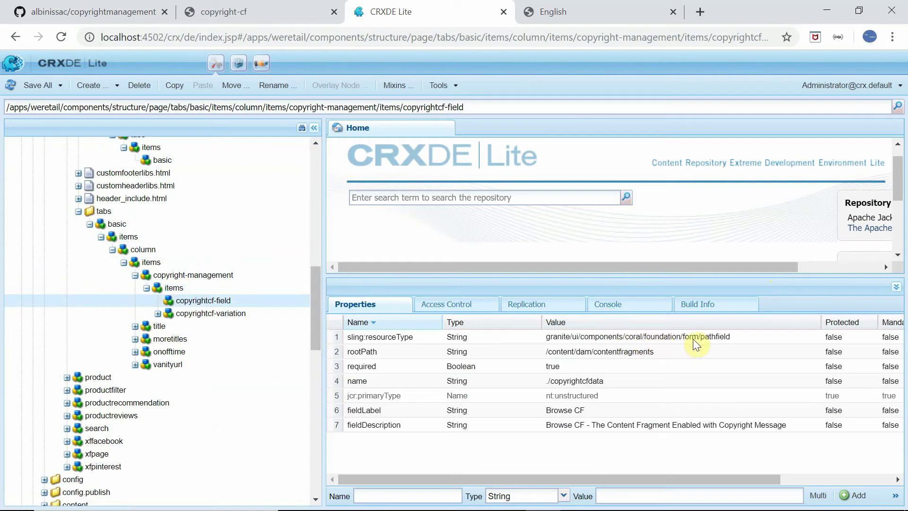
pyautogui.click(229, 316)
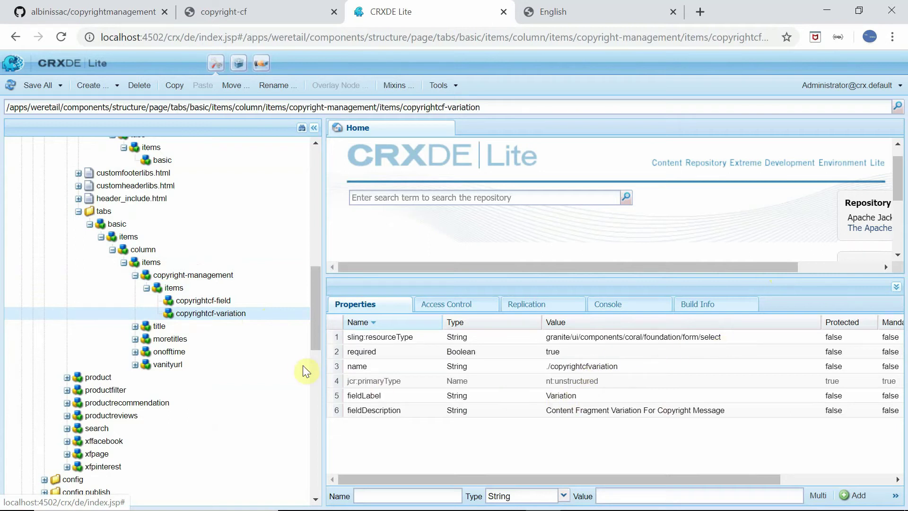
# Compare the name properties of the copyrightcf-field and copyrightcf-variation nodes.
pyautogui.click(203, 301)
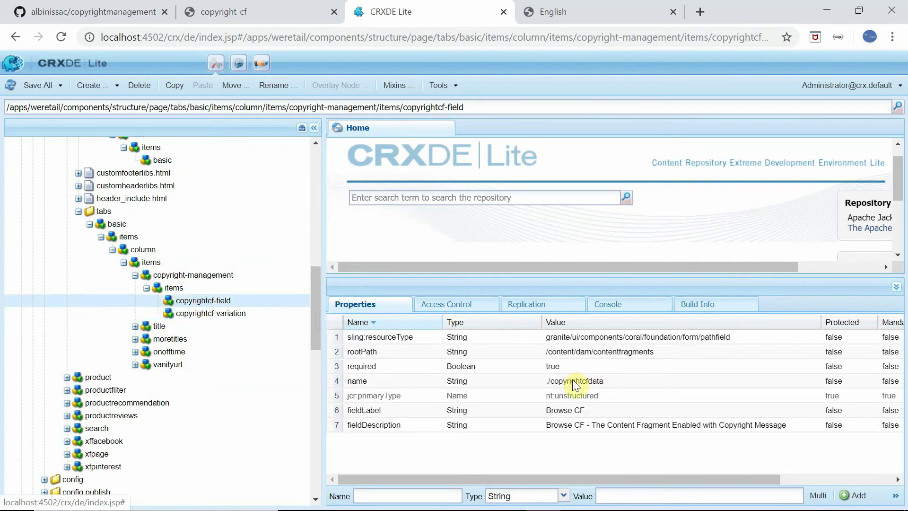
pyautogui.click(222, 313)
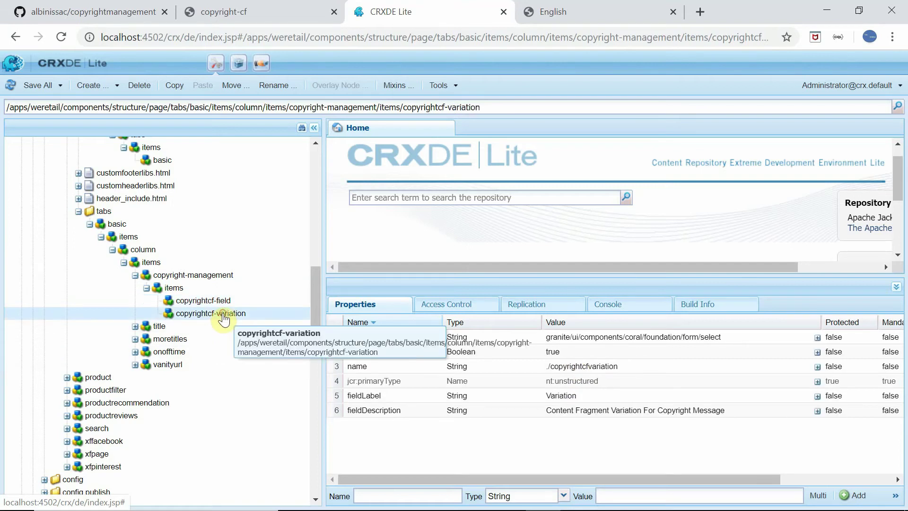
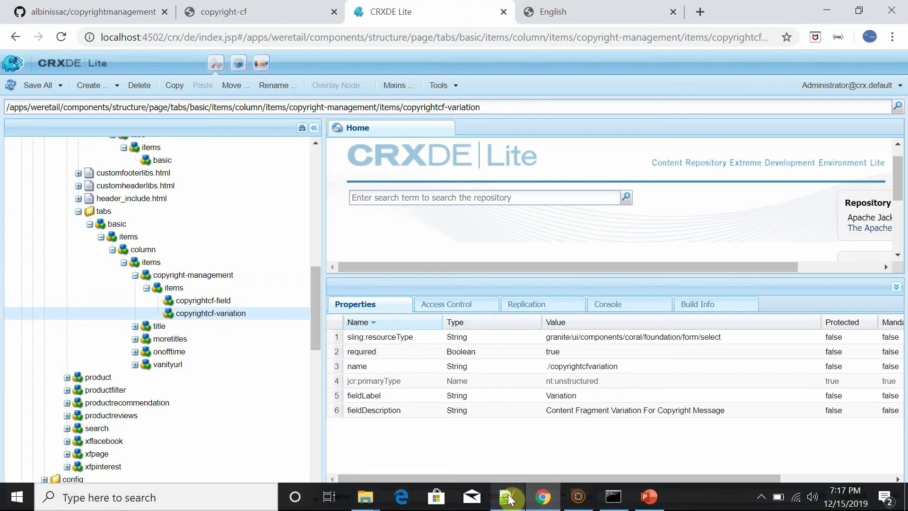
# Switch to Notepad++ and examine how CopyrightContentFragmentModel.java builds the default copyRightMessage from COPYRIGHT_SYMBOL and the calendar year.
pyautogui.click(506, 501)
pyautogui.moveTo(899, 373); pyautogui.dragTo(901, 189)
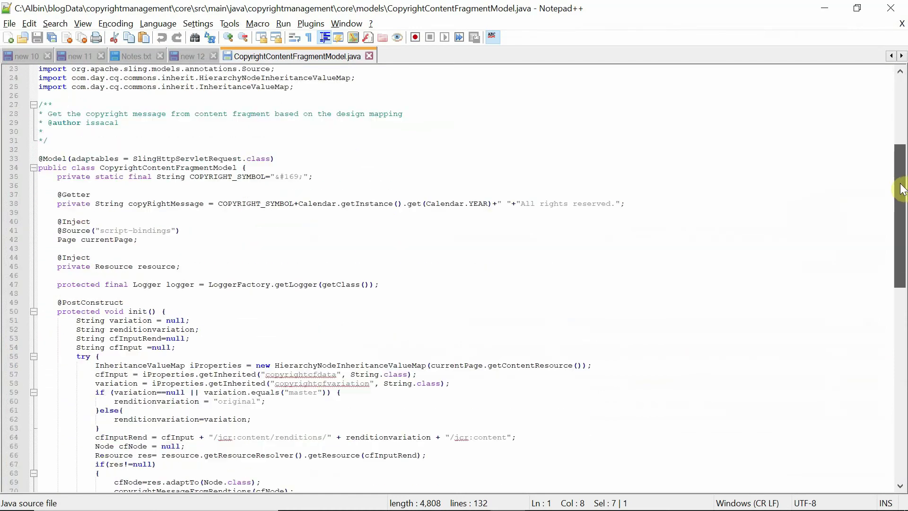
pyautogui.doubleClick(171, 204)
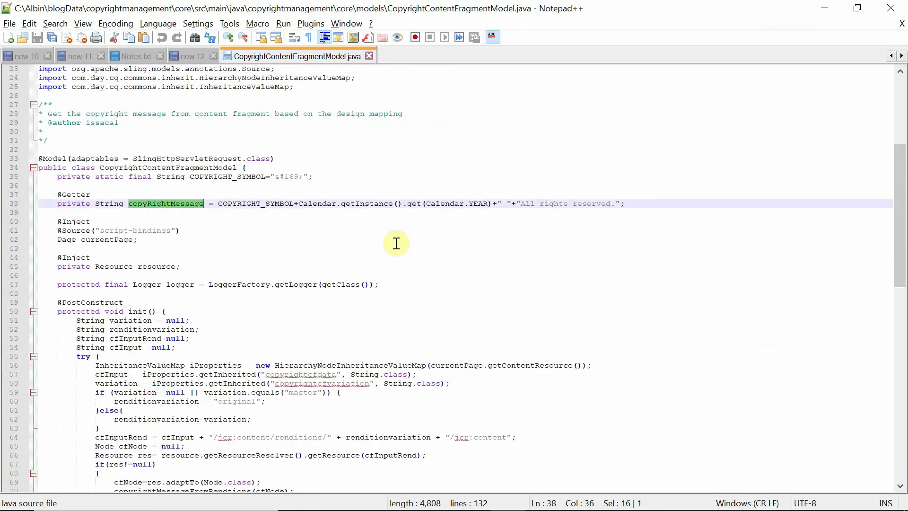
pyautogui.doubleClick(248, 204)
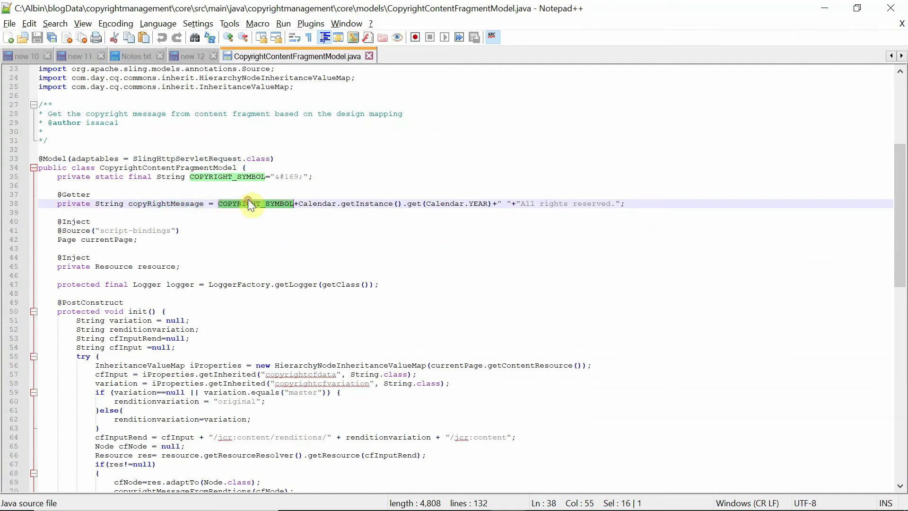
pyautogui.doubleClick(376, 205)
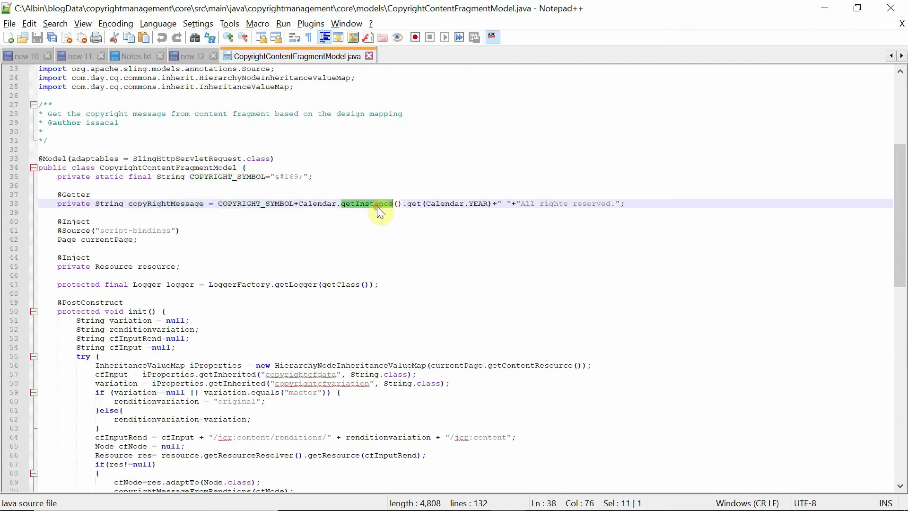
pyautogui.click(540, 209)
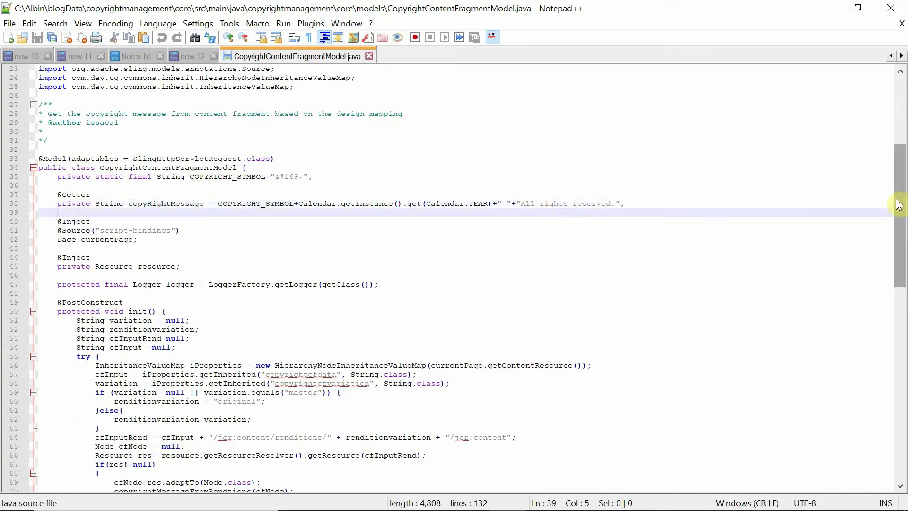
# Examine how the init() method reads the inherited copyrightcfdata and copyrightcfvariation values through HierarchyNodeInheritanceValueMap.
pyautogui.scroll(-6, 899, 204)
pyautogui.doubleClick(350, 203)
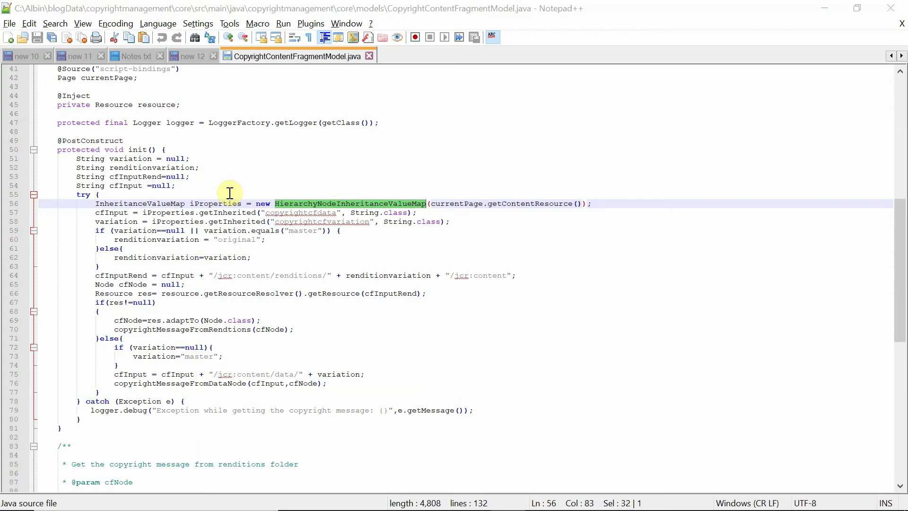
pyautogui.press('Up')
pyautogui.press('Up')
pyautogui.press('Up')
pyautogui.press('Up')
pyautogui.press('Up')
pyautogui.press('Up')
pyautogui.press('Up')
pyautogui.press('Up')
pyautogui.press('Up')
pyautogui.press('Up')
pyautogui.press('Up')
pyautogui.press('Up')
pyautogui.press('Up')
pyautogui.press('Up')
pyautogui.press('Up')
pyautogui.press('Up')
pyautogui.press('Up')
pyautogui.moveTo(892, 235); pyautogui.dragTo(885, 264)
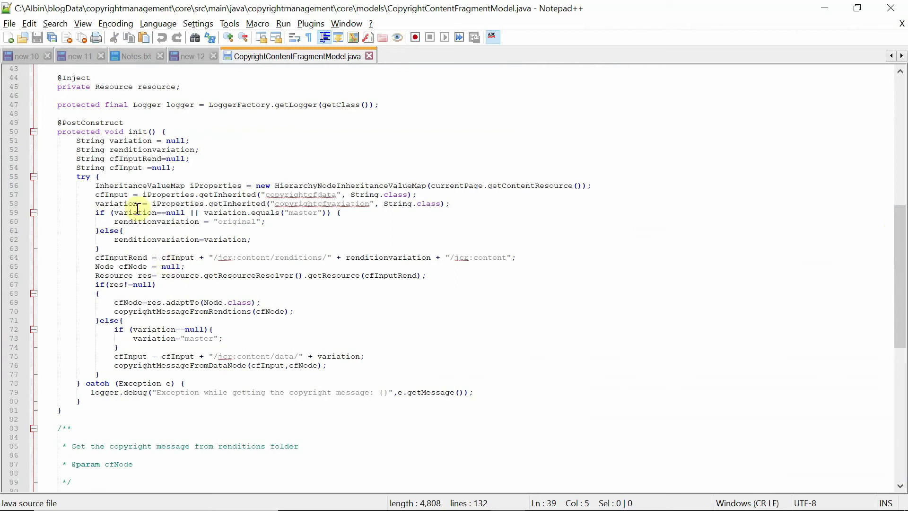
# Examine the copyrightMessageFromRendtions call in init() and how renditionvariation is used in the rendition path.
pyautogui.doubleClick(164, 310)
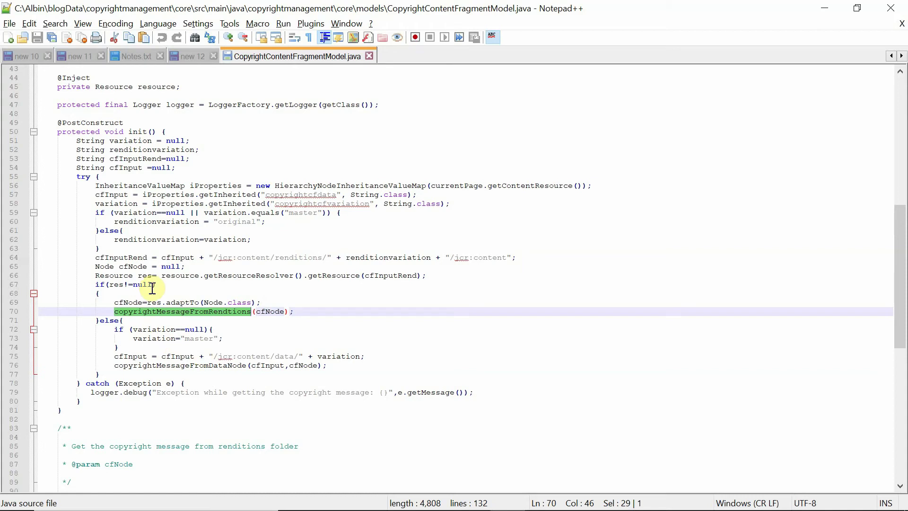
pyautogui.press('alt')
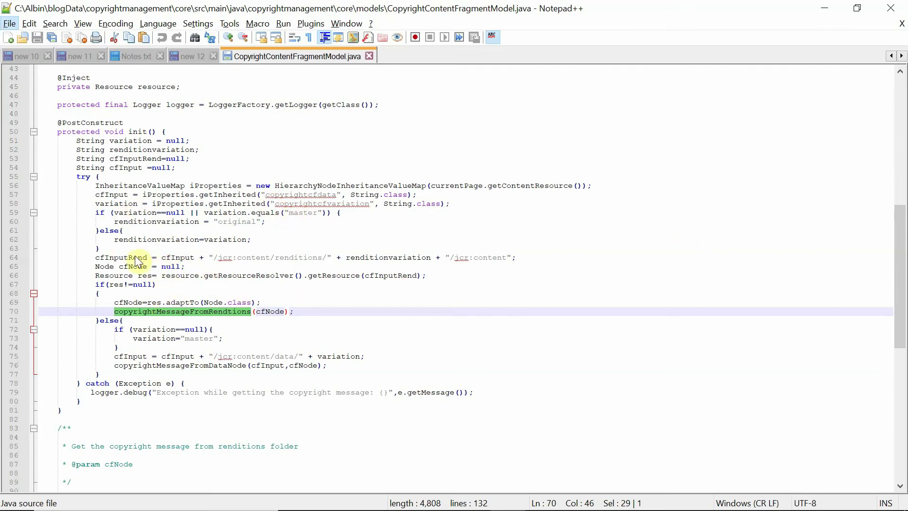
pyautogui.doubleClick(375, 257)
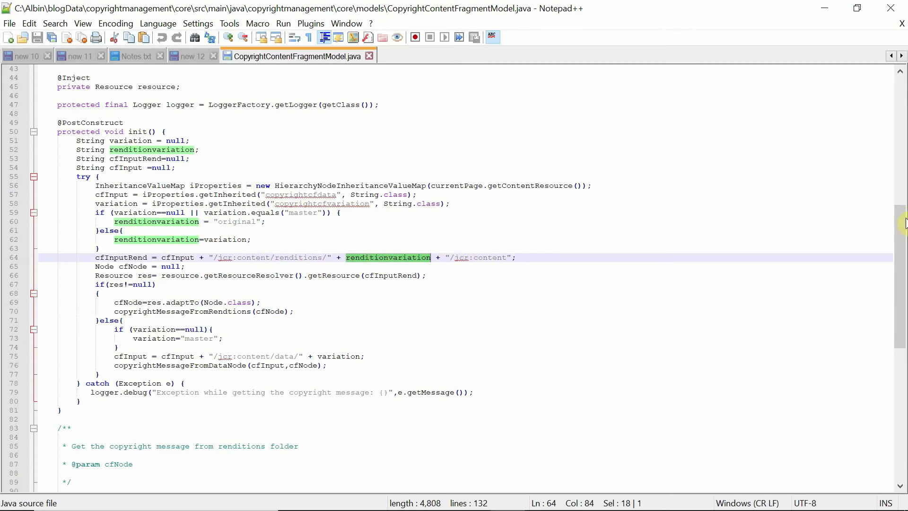
# Examine the copyrightMessageFromDataNode method's cfNode check for the copyrightcfmodeldata property.
pyautogui.moveTo(902, 250); pyautogui.dragTo(903, 380)
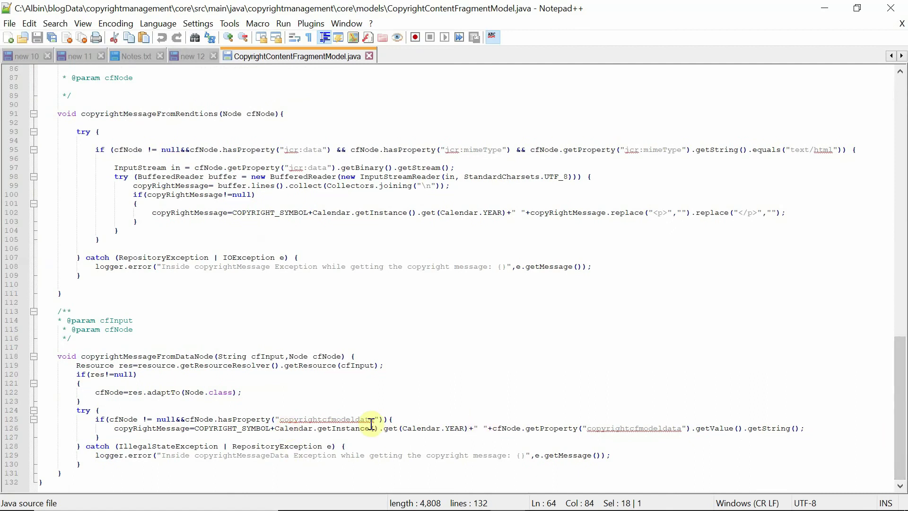
pyautogui.doubleClick(195, 420)
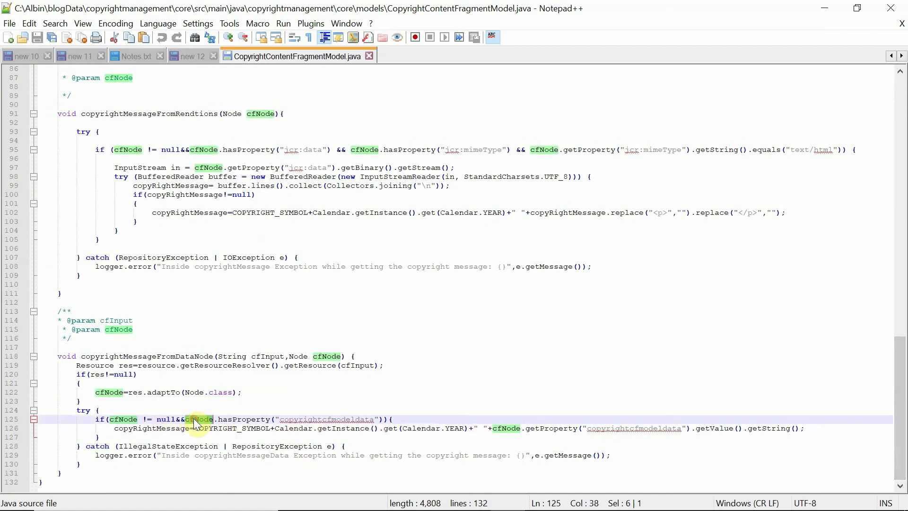
pyautogui.doubleClick(327, 420)
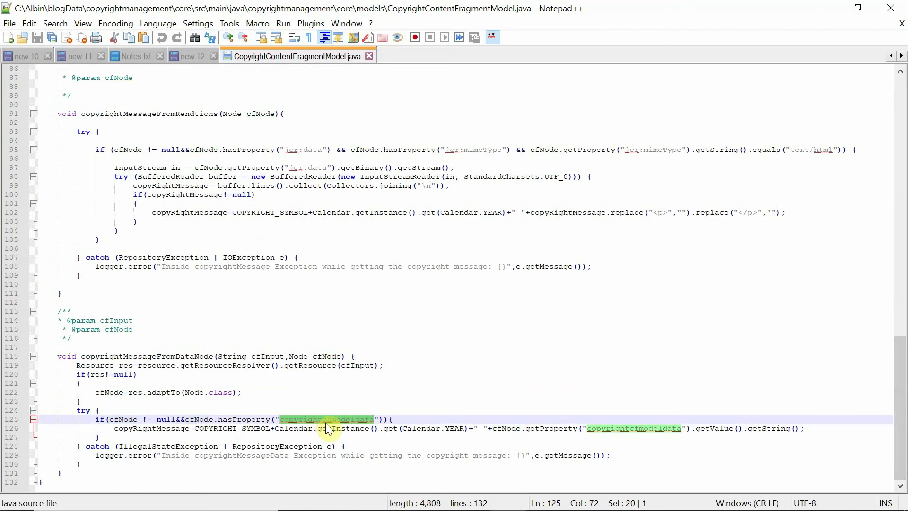
# Switch to CRXDE Lite, collapse apps, and expand content/dam/contentfragments/copyright-cf down to the children of jcr:content.
pyautogui.hotkey('alt', 'Tab')
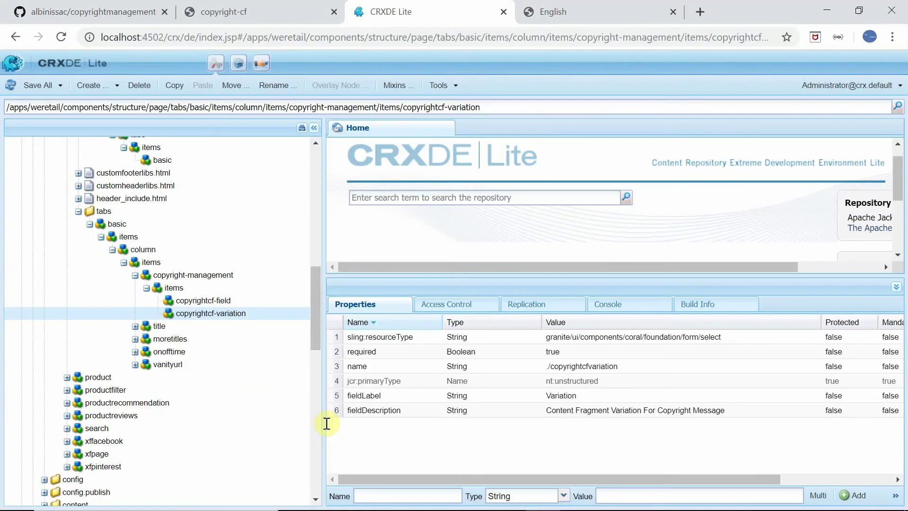
pyautogui.moveTo(319, 330); pyautogui.dragTo(290, 213)
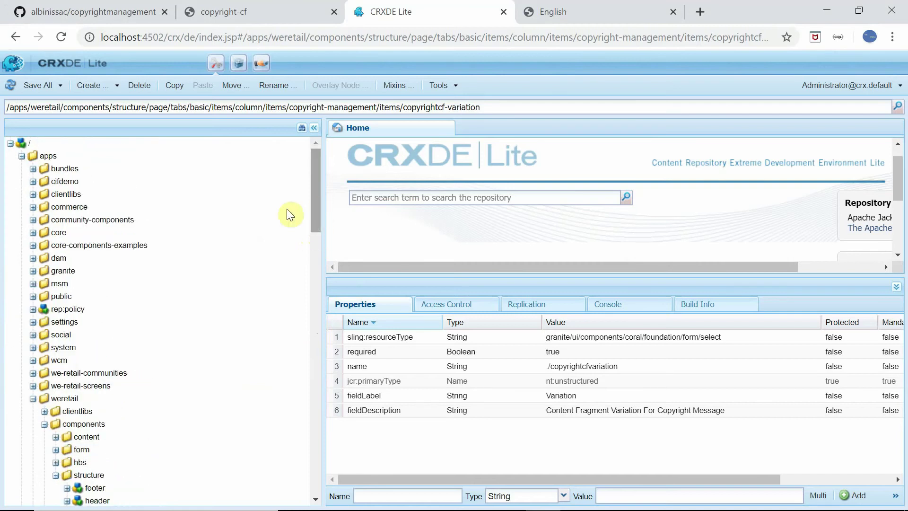
pyautogui.click(22, 156)
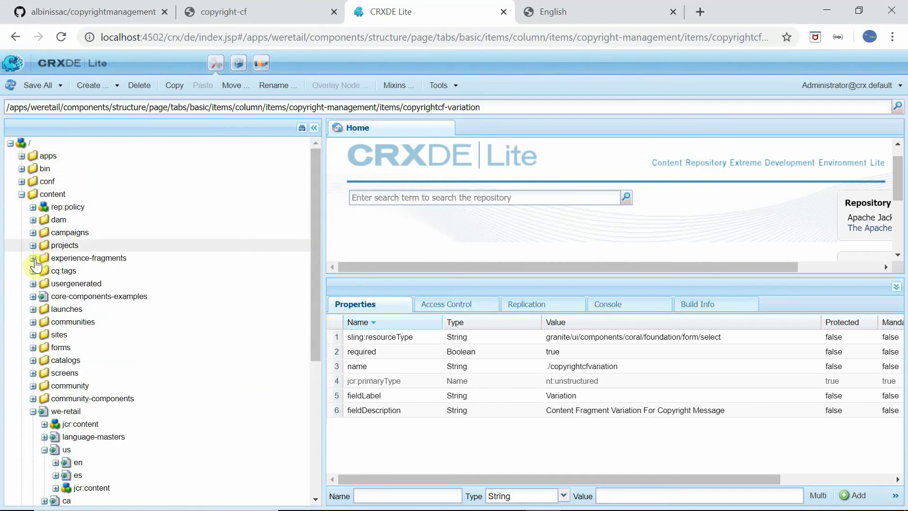
pyautogui.click(33, 220)
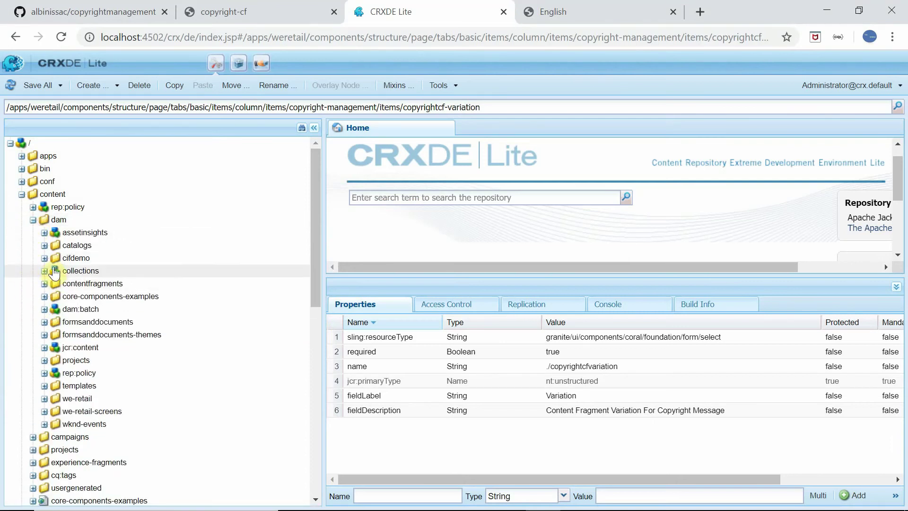
pyautogui.click(44, 399)
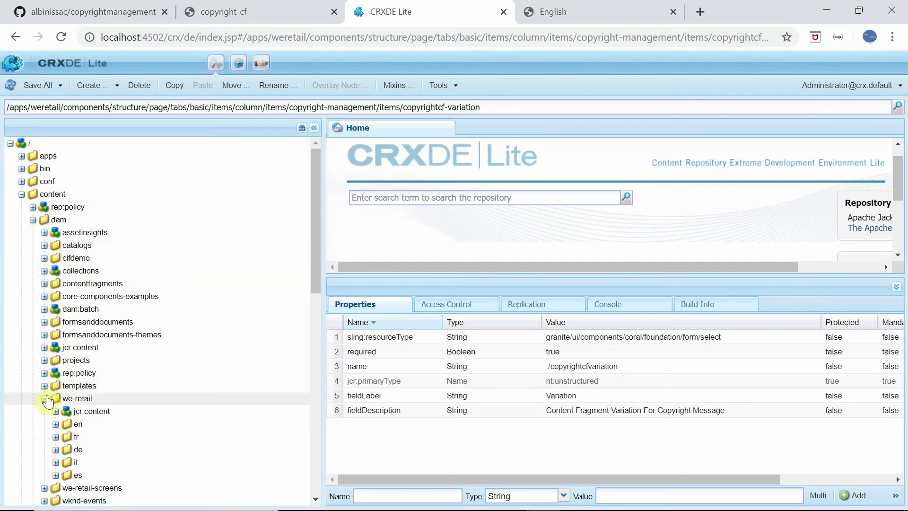
pyautogui.click(44, 283)
pyautogui.click(55, 297)
pyautogui.click(66, 309)
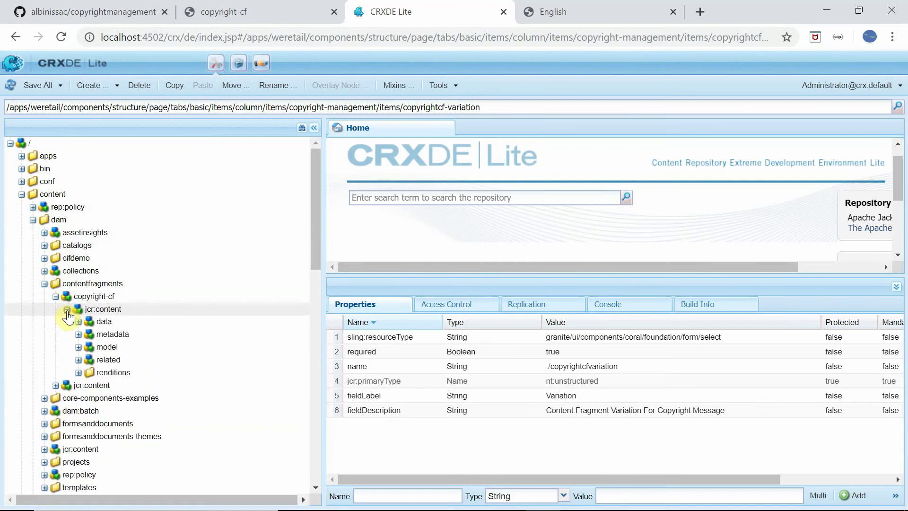
# Examine the copyright-cf data node with its master and copyright-spanish properties, and check the renditions folder.
pyautogui.doubleClick(103, 322)
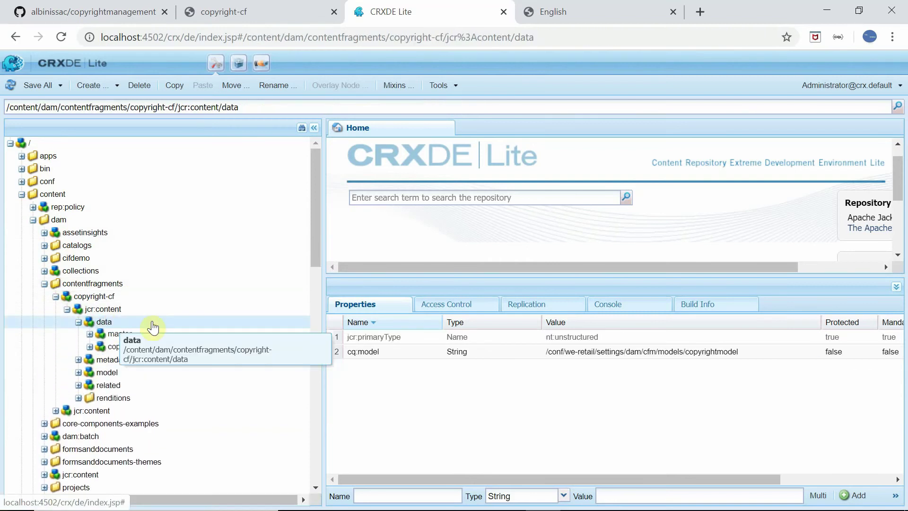
pyautogui.click(131, 335)
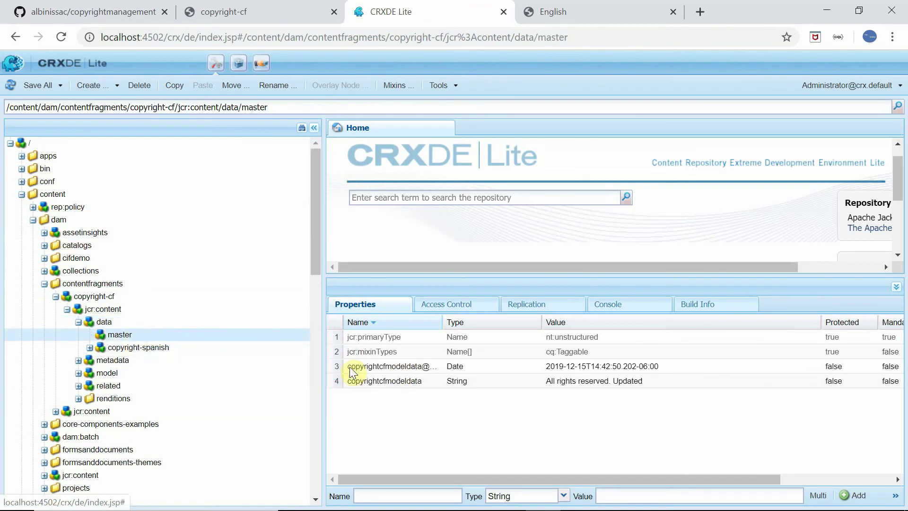
pyautogui.click(135, 347)
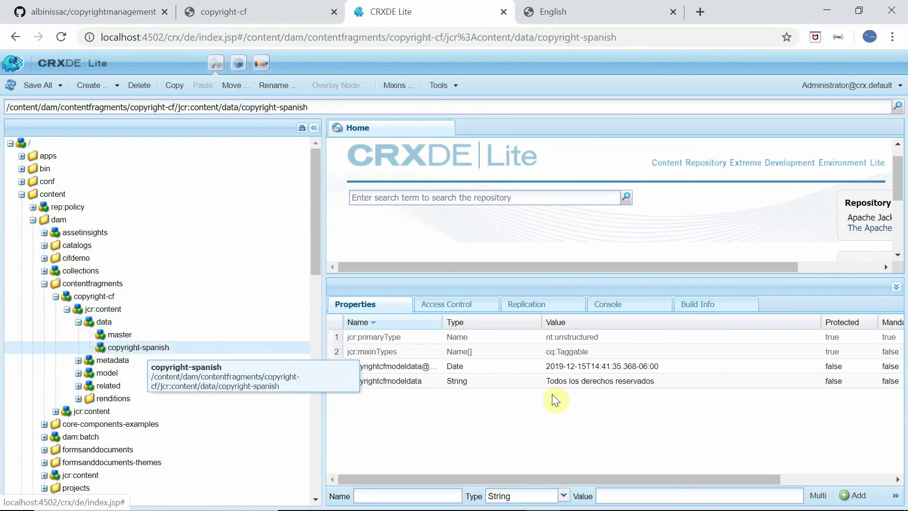
pyautogui.click(79, 399)
pyautogui.click(107, 401)
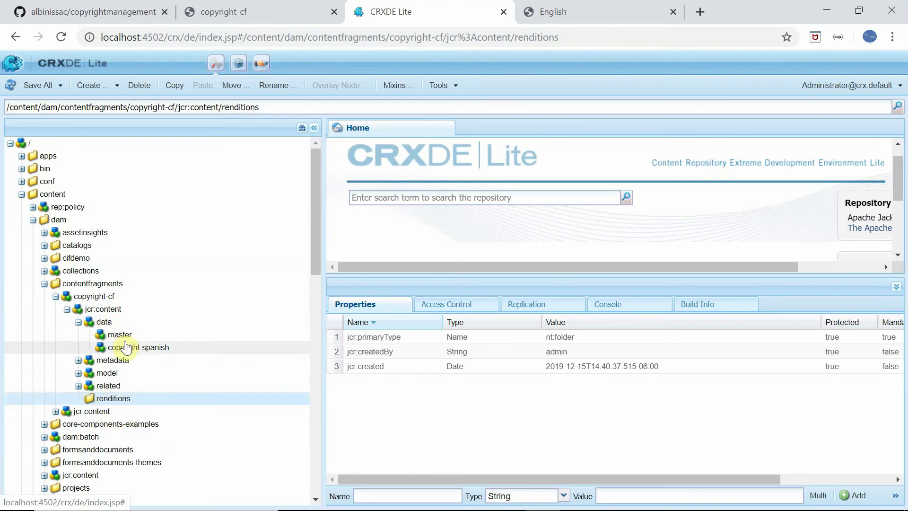
# Switch back to Notepad++ and return to the copyRightMessage field declaration in the model class.
pyautogui.moveTo(535, 509)
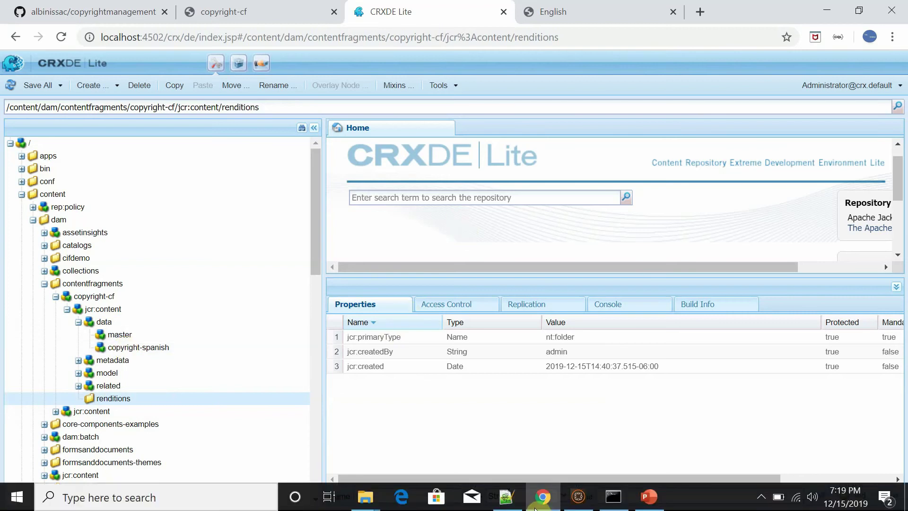
pyautogui.click(507, 496)
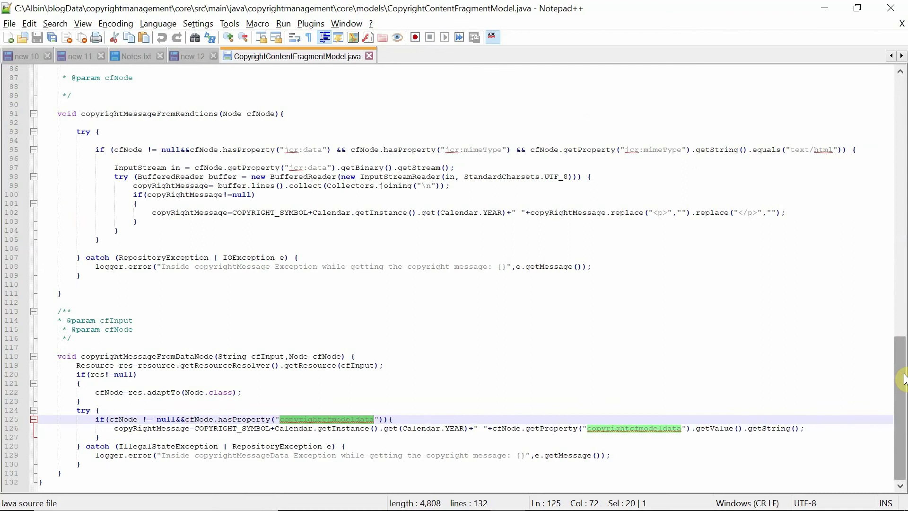
pyautogui.moveTo(904, 378); pyautogui.dragTo(903, 355)
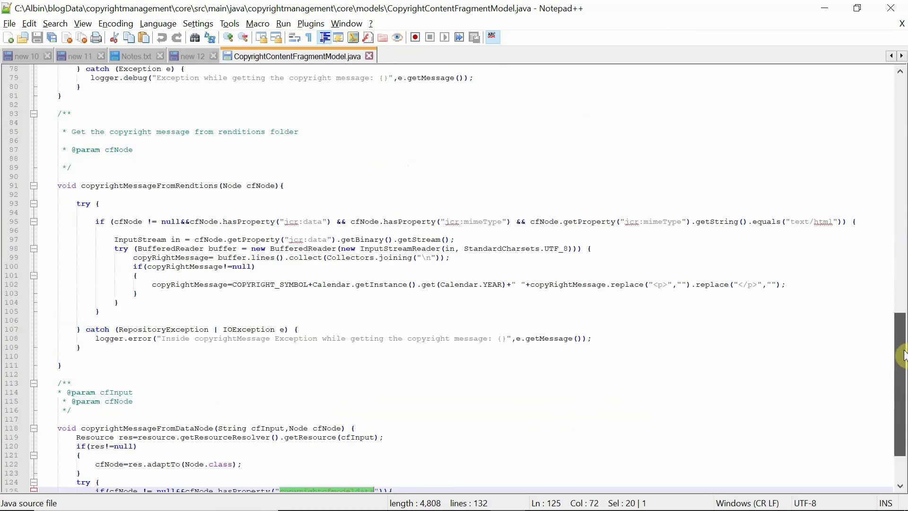
pyautogui.moveTo(904, 355); pyautogui.dragTo(904, 176)
pyautogui.doubleClick(160, 231)
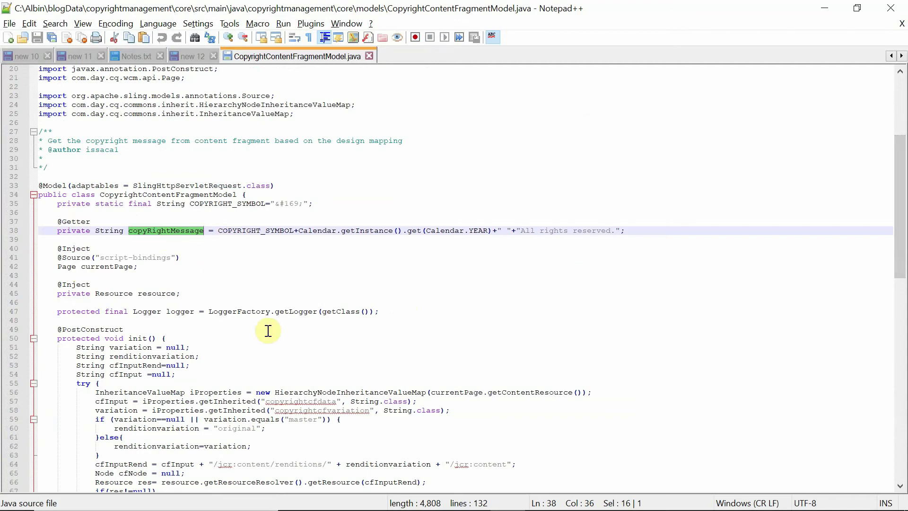
# Switch to CRXDE Lite and expand the header and footer components under /apps/weretail/components/structure.
pyautogui.hotkey('alt', 'Tab')
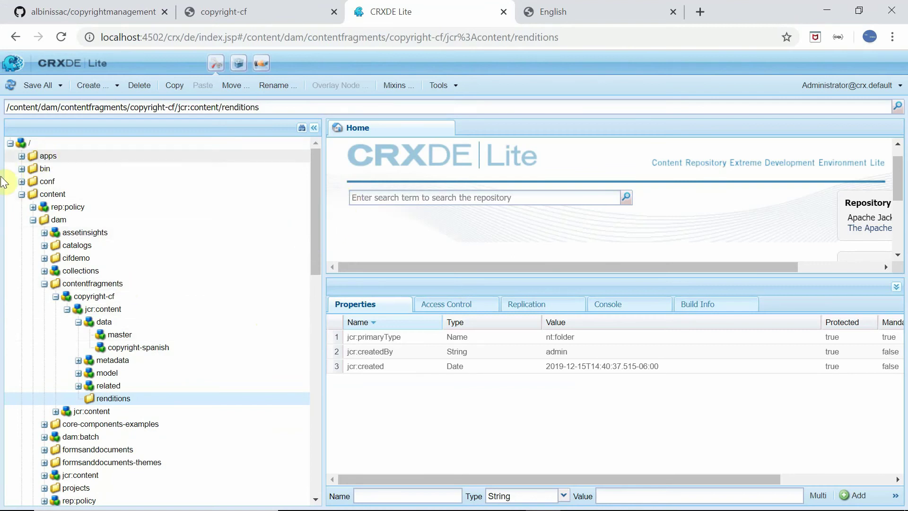
pyautogui.click(21, 156)
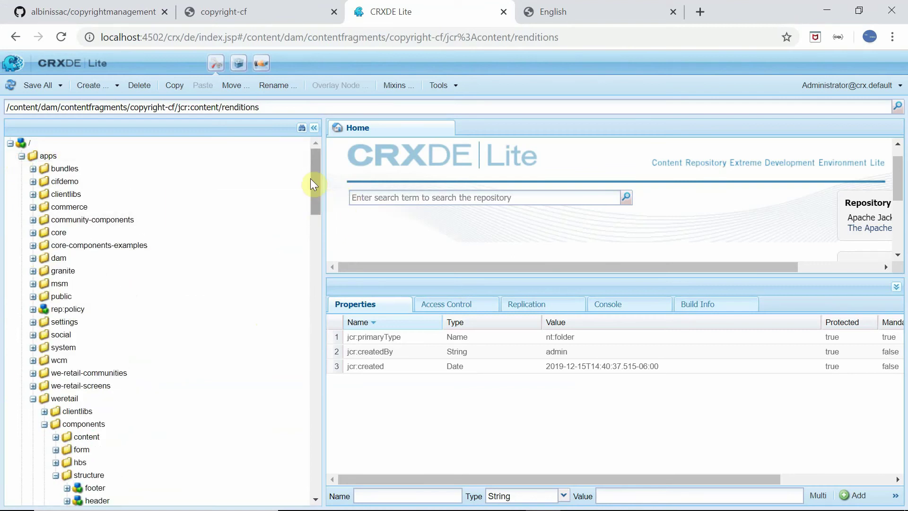
pyautogui.moveTo(313, 180); pyautogui.dragTo(312, 217)
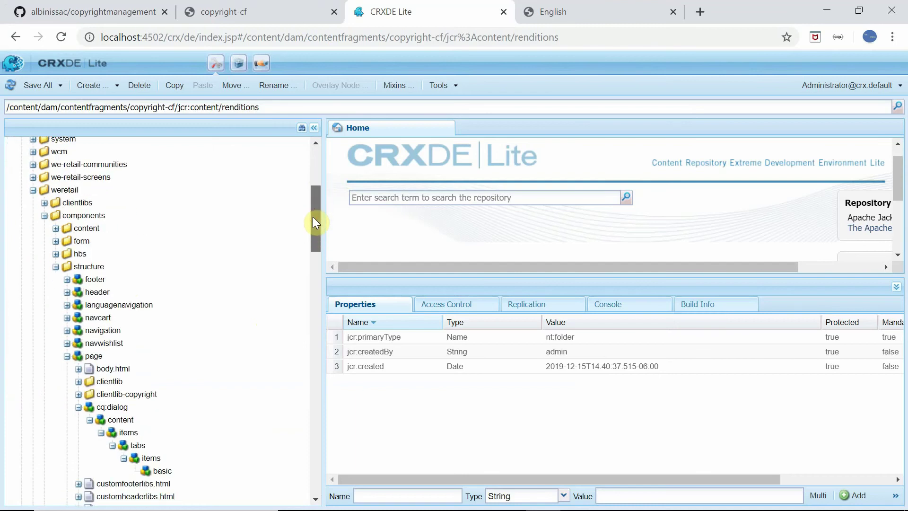
pyautogui.click(67, 292)
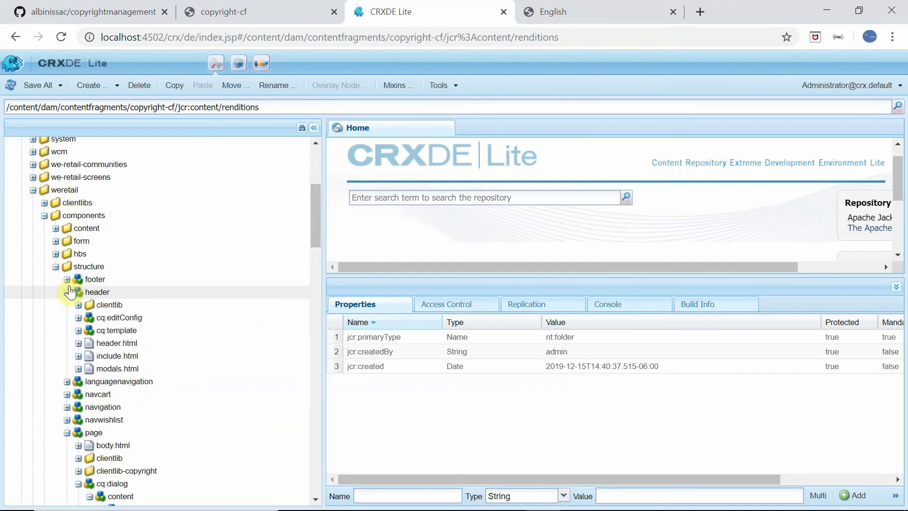
pyautogui.click(67, 279)
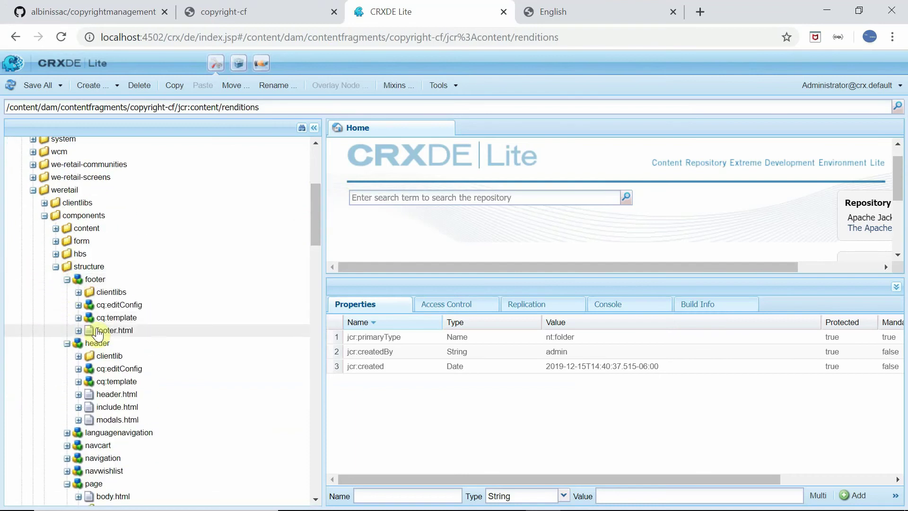
# Open the footer component's footer.html with an enlarged editor and examine the line that loads CopyrightContentFragmentModel as copyrightmodel.
pyautogui.doubleClick(115, 330)
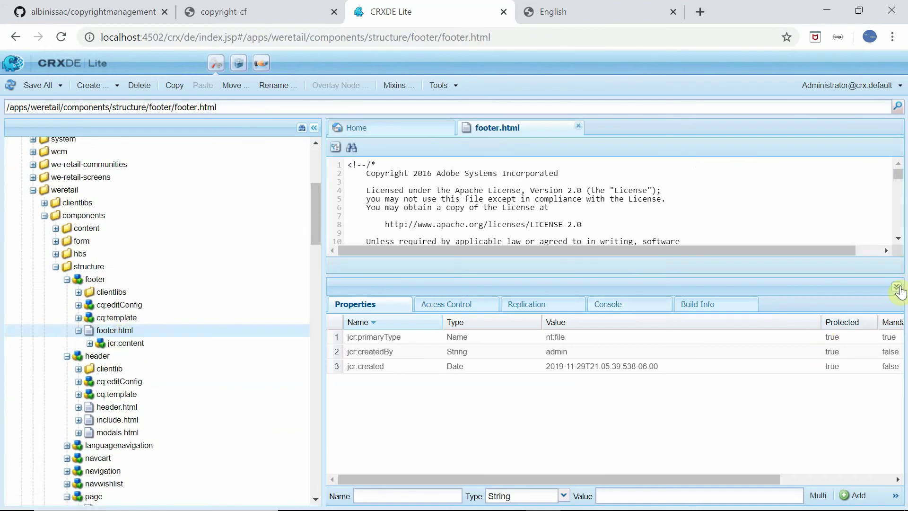
pyautogui.click(896, 287)
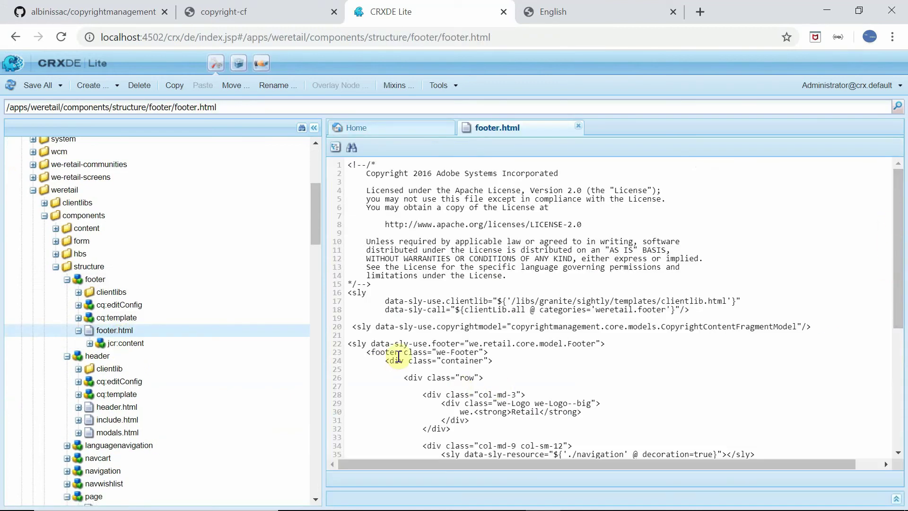
pyautogui.moveTo(815, 326); pyautogui.dragTo(356, 319)
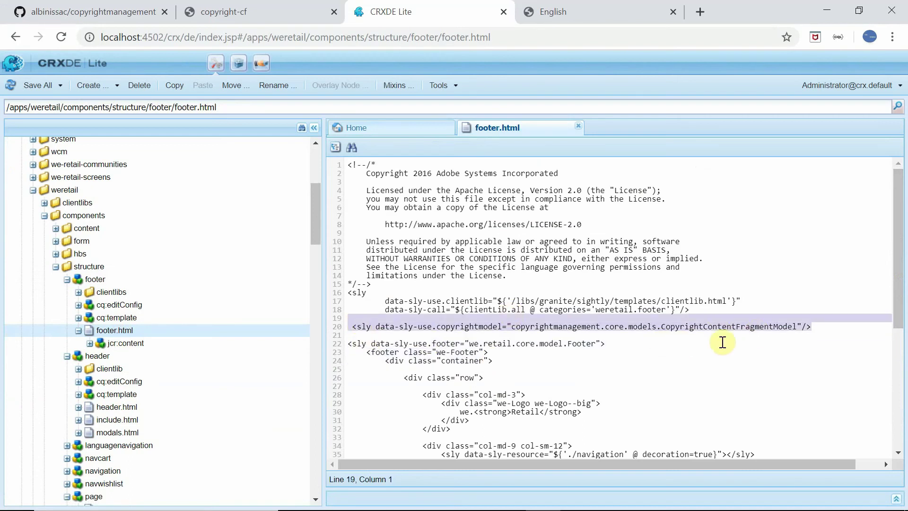
pyautogui.doubleClick(468, 326)
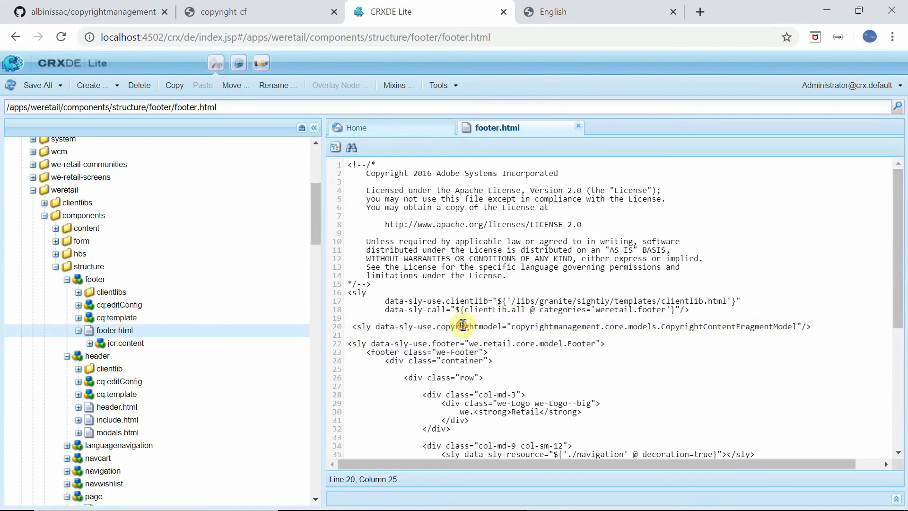
# Examine the footer span in footer.html that outputs copyrightmodel.copyRightMessage with the html context.
pyautogui.moveTo(905, 209); pyautogui.dragTo(903, 316)
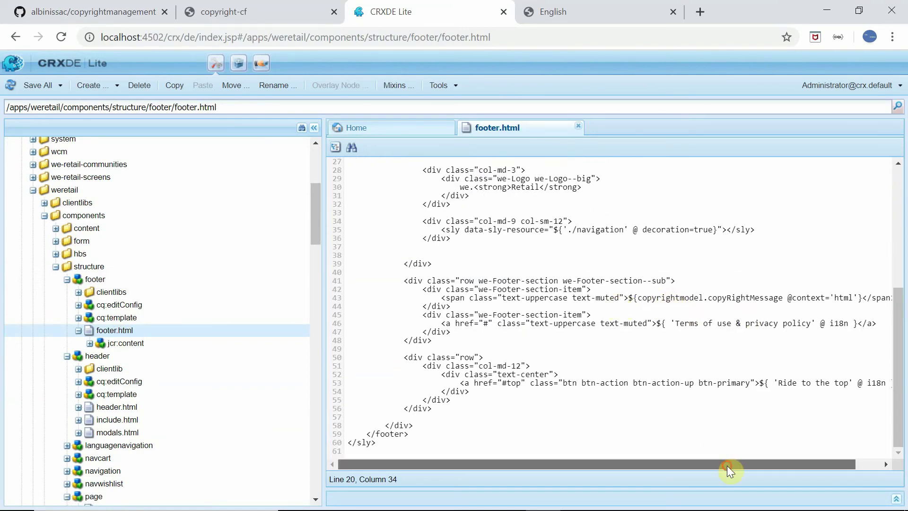
pyautogui.moveTo(727, 466); pyautogui.dragTo(798, 461)
pyautogui.doubleClick(634, 298)
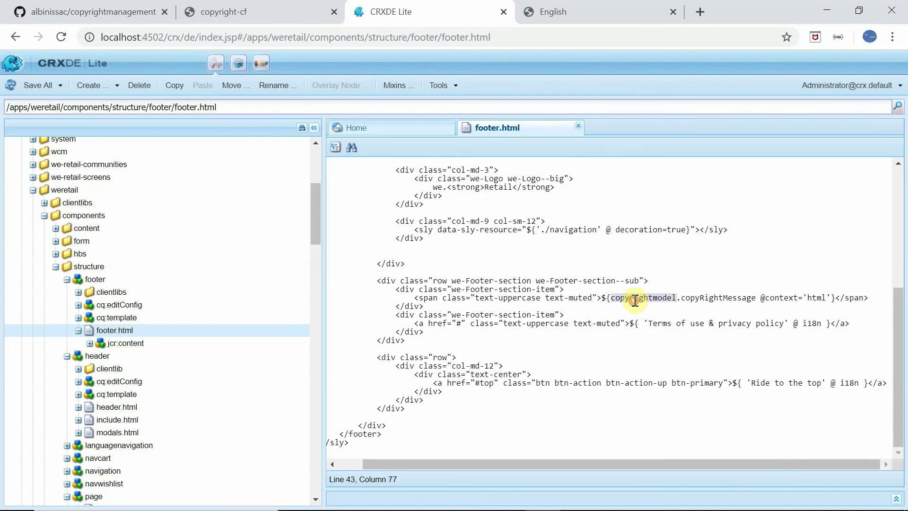
pyautogui.doubleClick(718, 298)
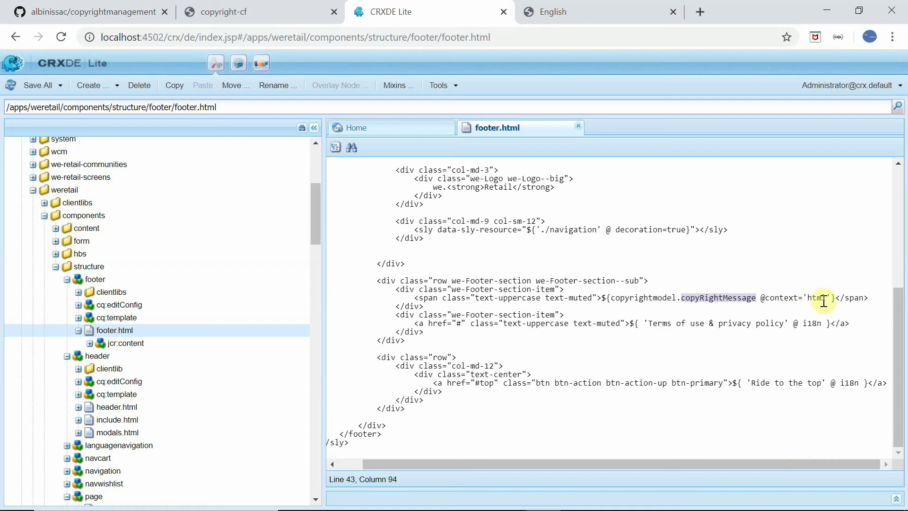
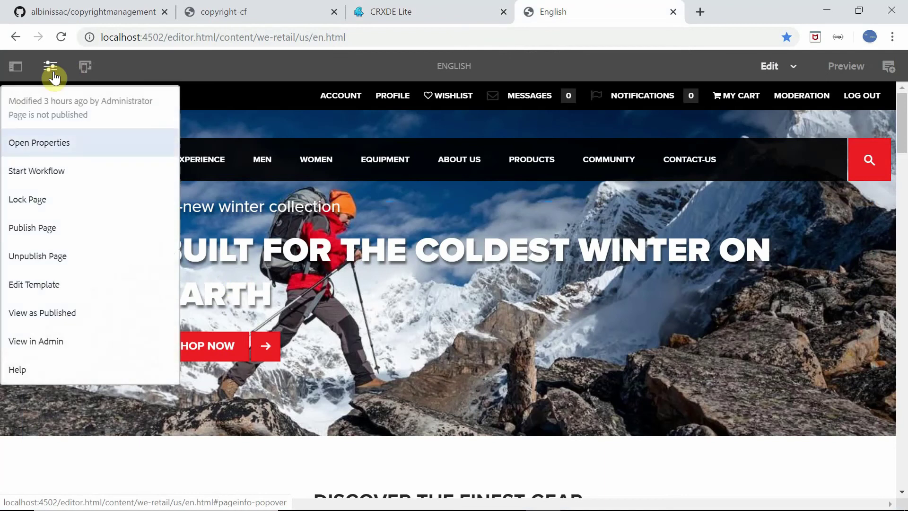
# Check the Copyright Management settings in the English page's properties, close them without saving, and view the copyright text in the page footer.
pyautogui.click(65, 143)
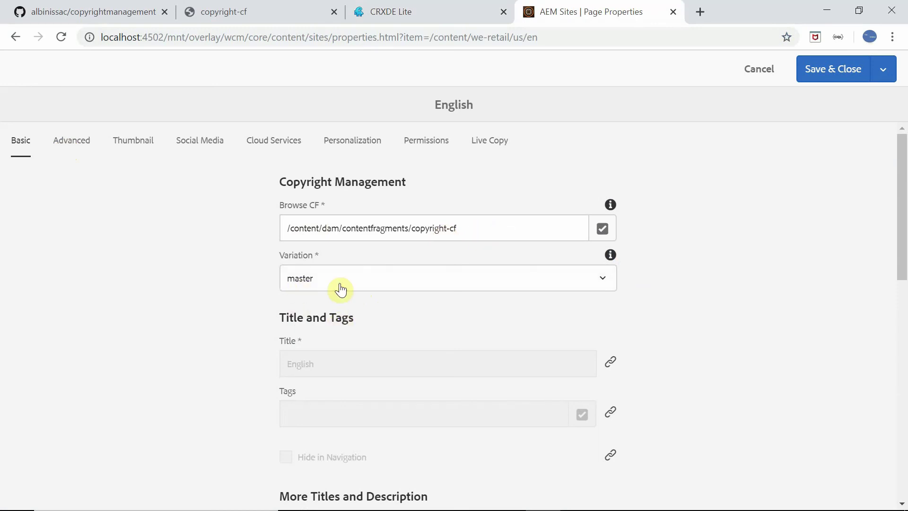
pyautogui.click(755, 70)
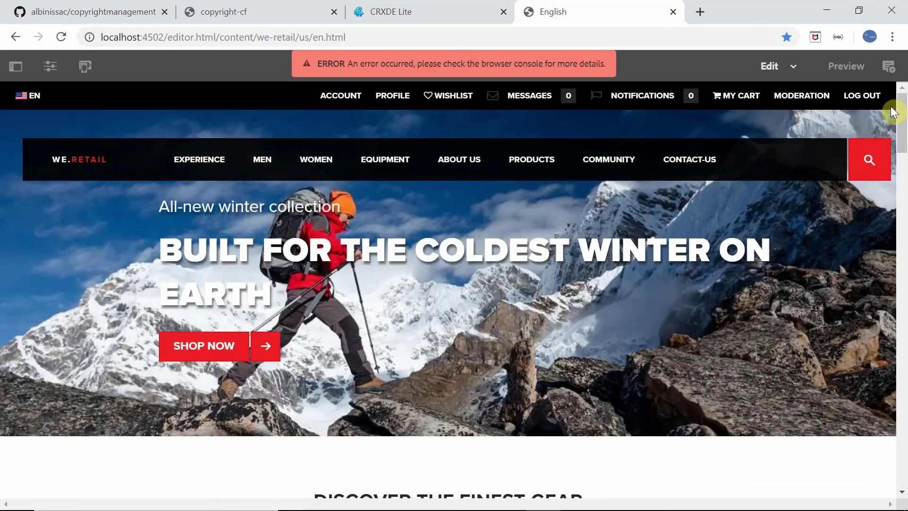
pyautogui.moveTo(901, 117); pyautogui.dragTo(903, 466)
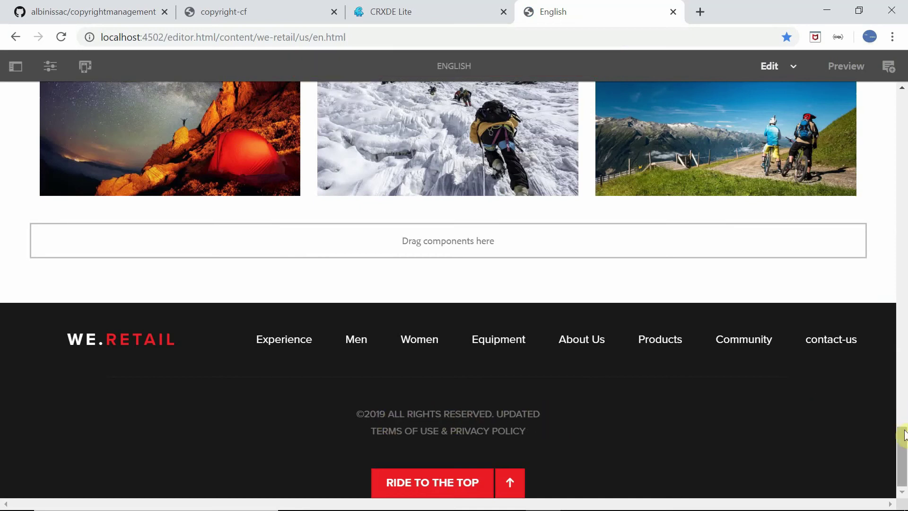
pyautogui.moveTo(903, 469); pyautogui.dragTo(903, 135)
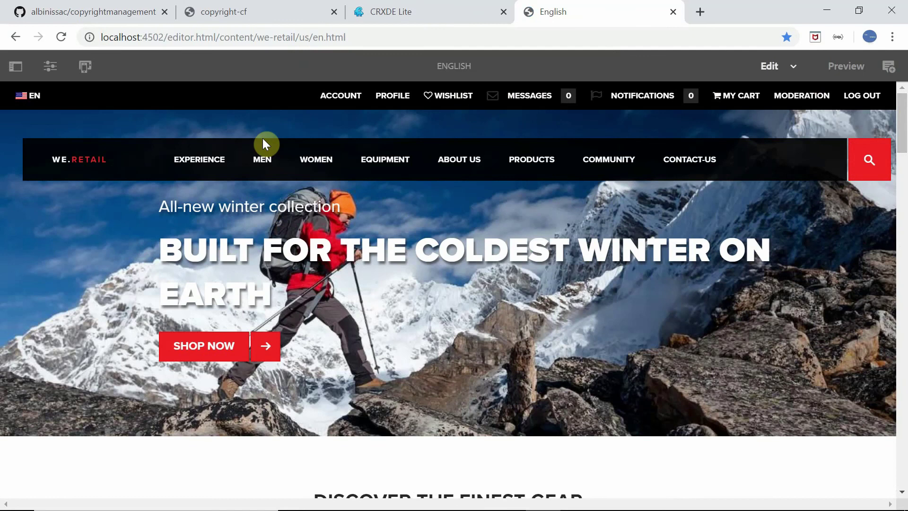
# Set the English page's copyright Variation to copyright-spanish in the page properties and save.
pyautogui.click(50, 66)
pyautogui.click(44, 144)
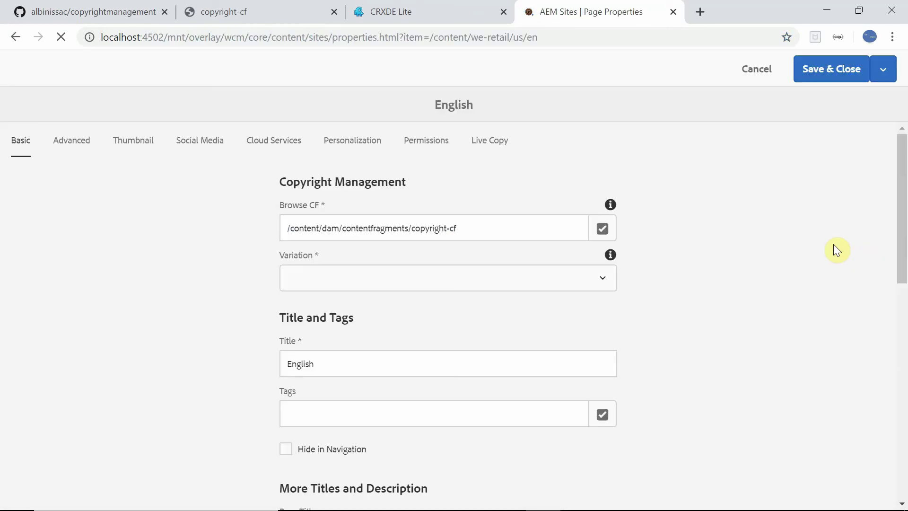
pyautogui.moveTo(902, 179); pyautogui.dragTo(903, 447)
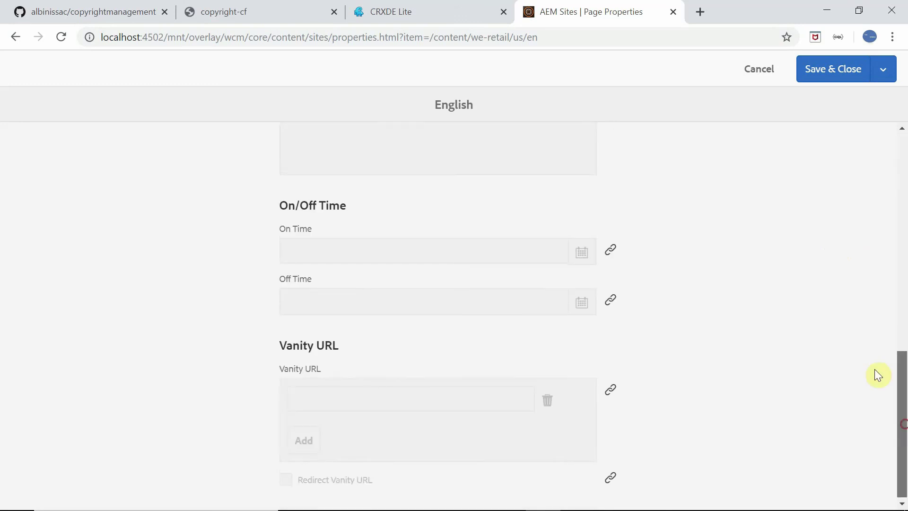
pyautogui.moveTo(902, 379); pyautogui.dragTo(902, 197)
pyautogui.click(599, 280)
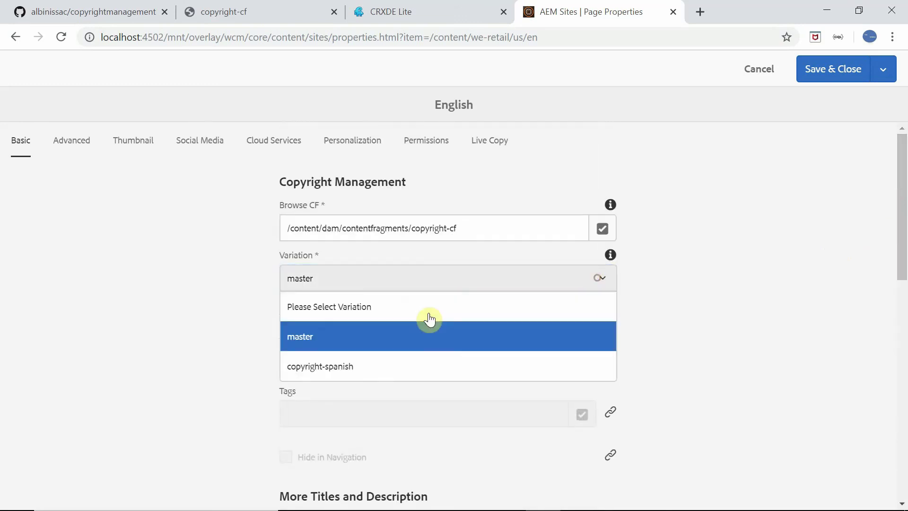
pyautogui.click(300, 369)
pyautogui.click(828, 67)
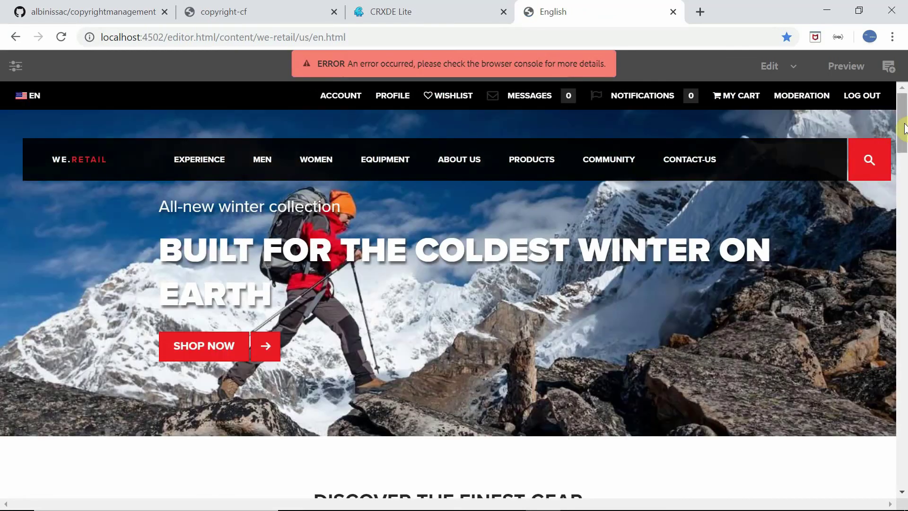
# Check the copyright message in the English page's footer after the variation change.
pyautogui.moveTo(903, 128); pyautogui.dragTo(904, 471)
pyautogui.click(403, 427)
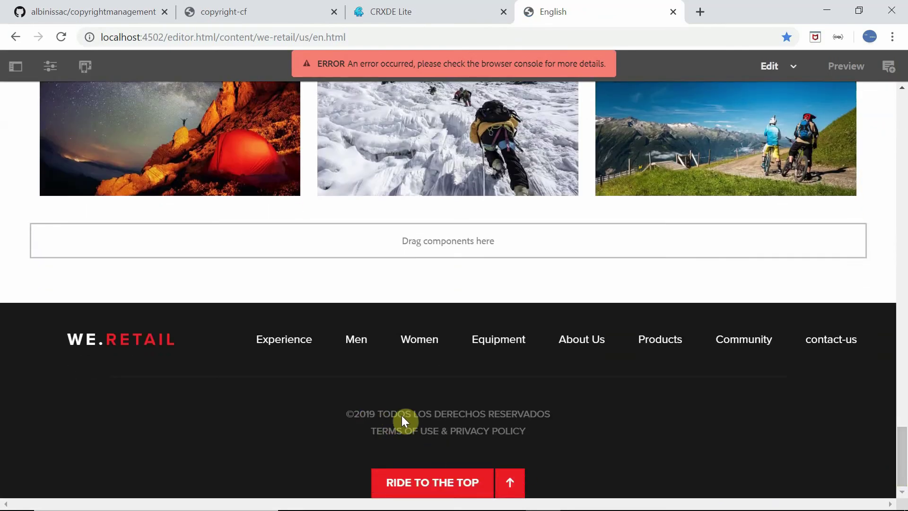
pyautogui.moveTo(903, 463); pyautogui.dragTo(903, 99)
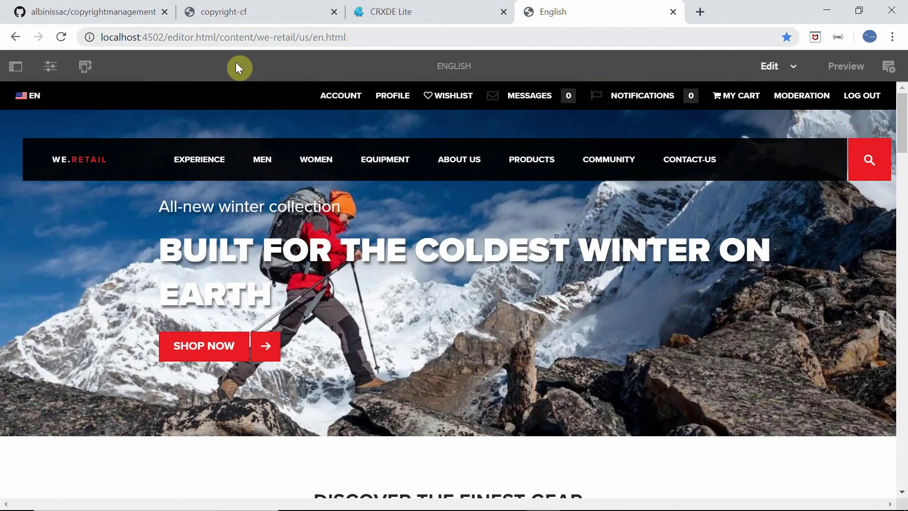
# In the copyright-cf fragment, change the Copyright-Spanish variation's Copyright Message to "Todos los derechos reservados-updated" and save.
pyautogui.click(226, 13)
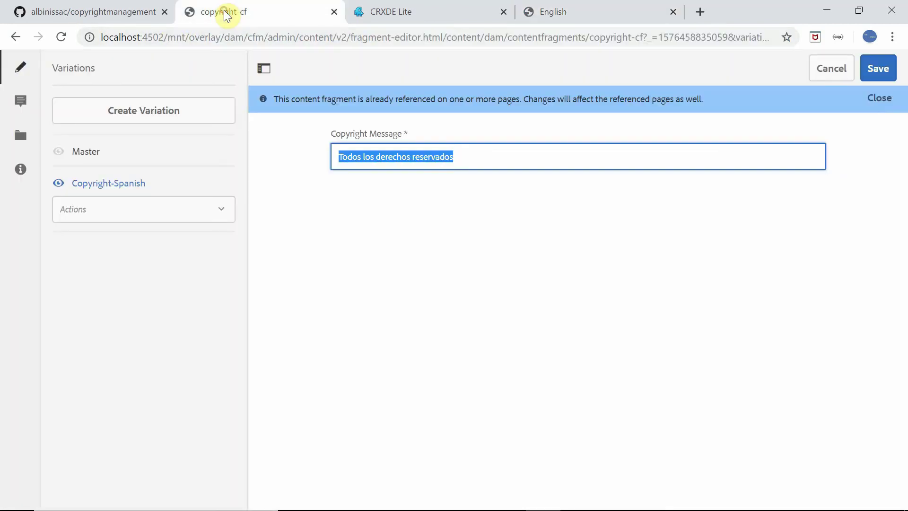
pyautogui.click(530, 155)
pyautogui.write('-update')
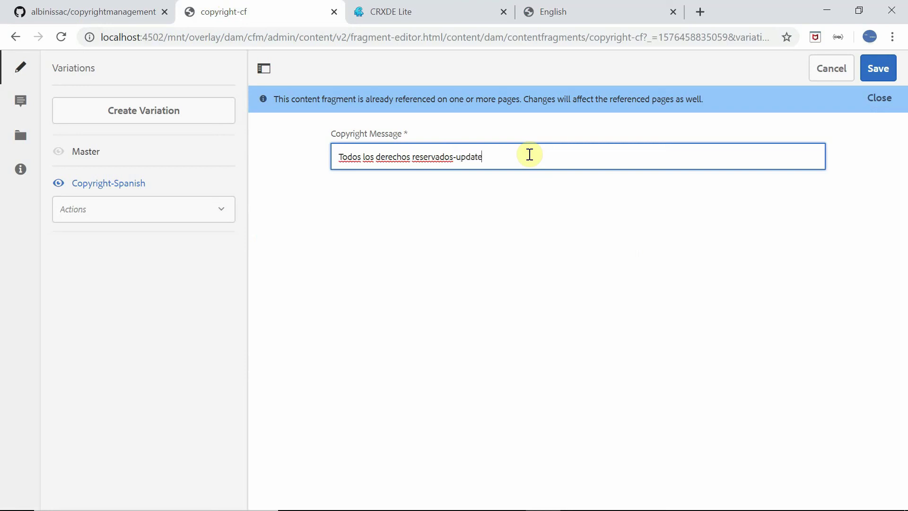
pyautogui.write('ed')
pyautogui.press('BackSpace')
pyautogui.press('BackSpace')
pyautogui.write('d')
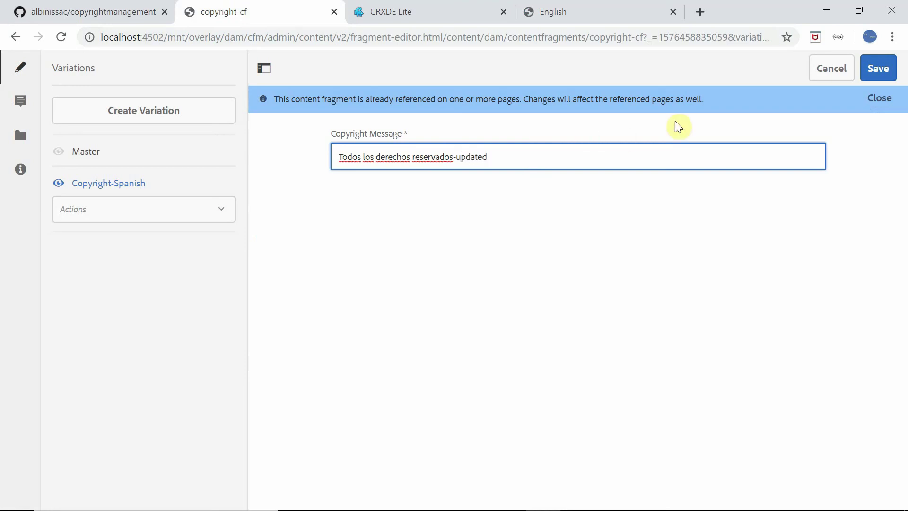
pyautogui.click(877, 72)
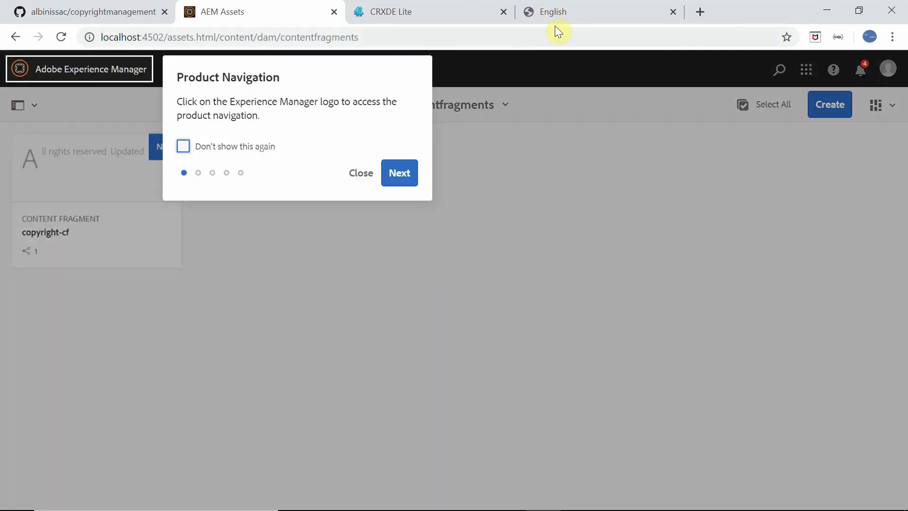
# Return to the English page, reload it, and check the footer for the edited Spanish copyright message.
pyautogui.click(555, 14)
pyautogui.click(61, 37)
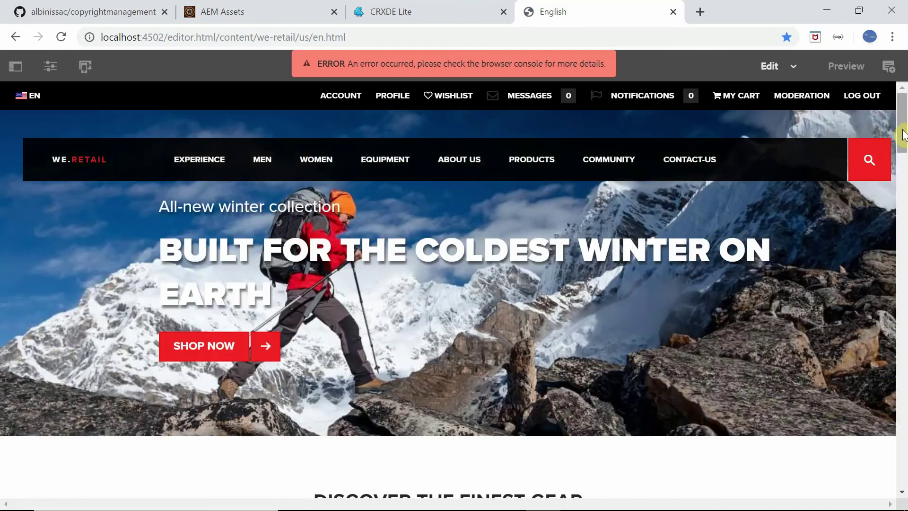
pyautogui.moveTo(902, 122); pyautogui.dragTo(902, 492)
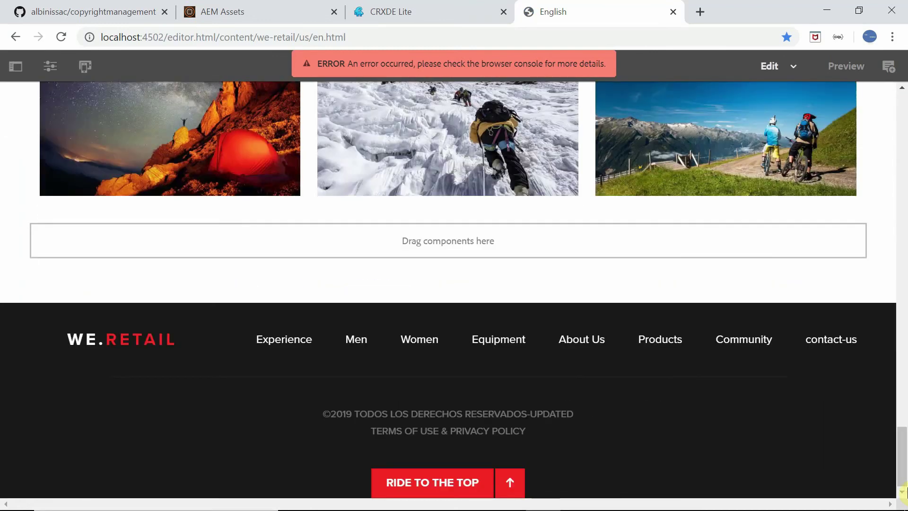